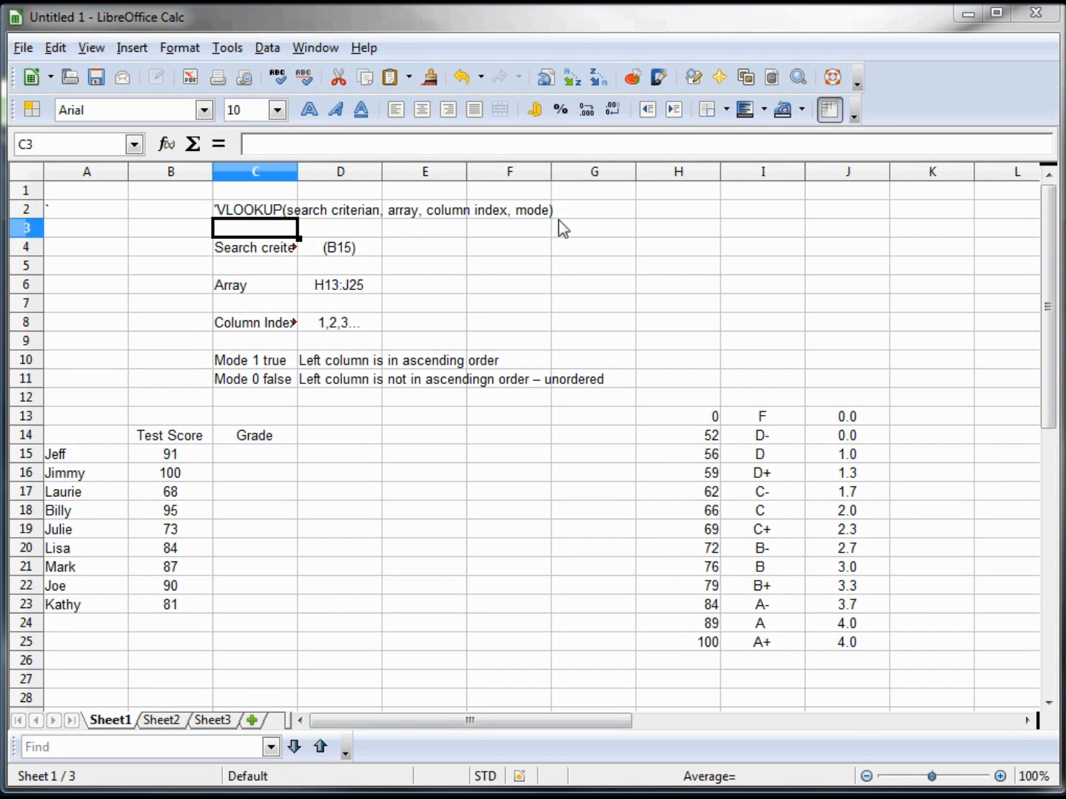
Step: Fit column C to its content, then narrow it to just fit the argument labels such as "Search creiteria"
{"action": "double_click", "coordinate": [298, 176]}
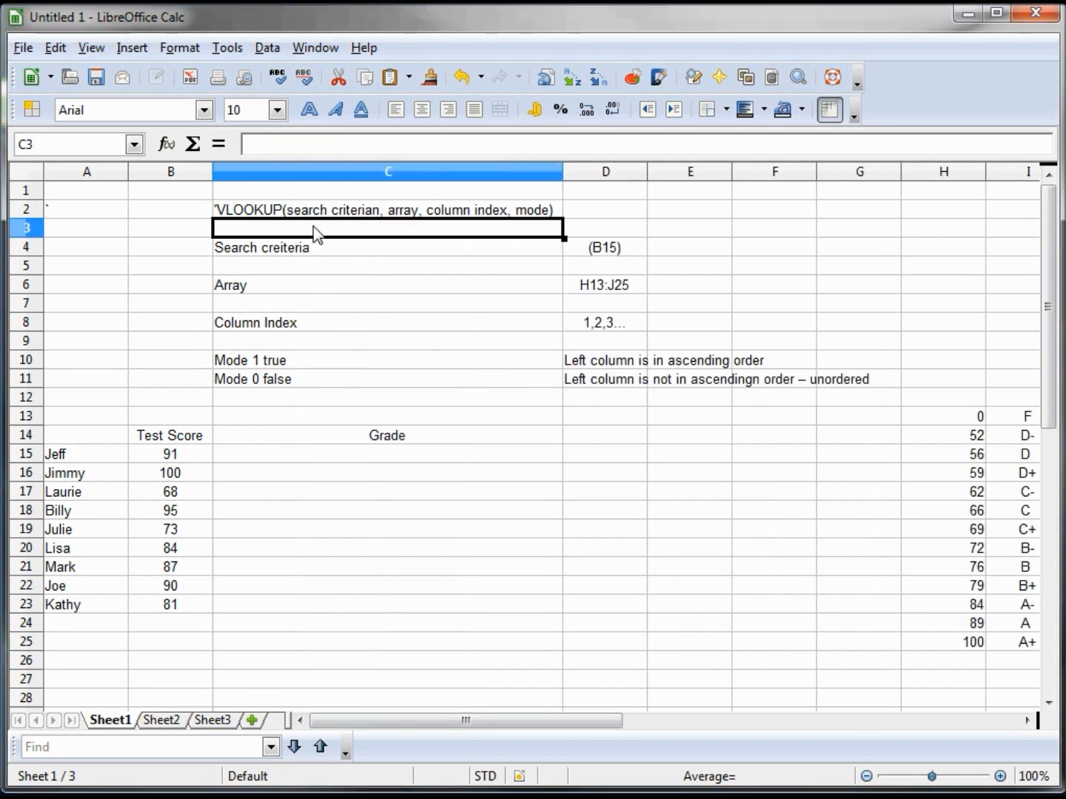
{"action": "left_click_drag", "start_coordinate": [563, 171], "coordinate": [375, 176]}
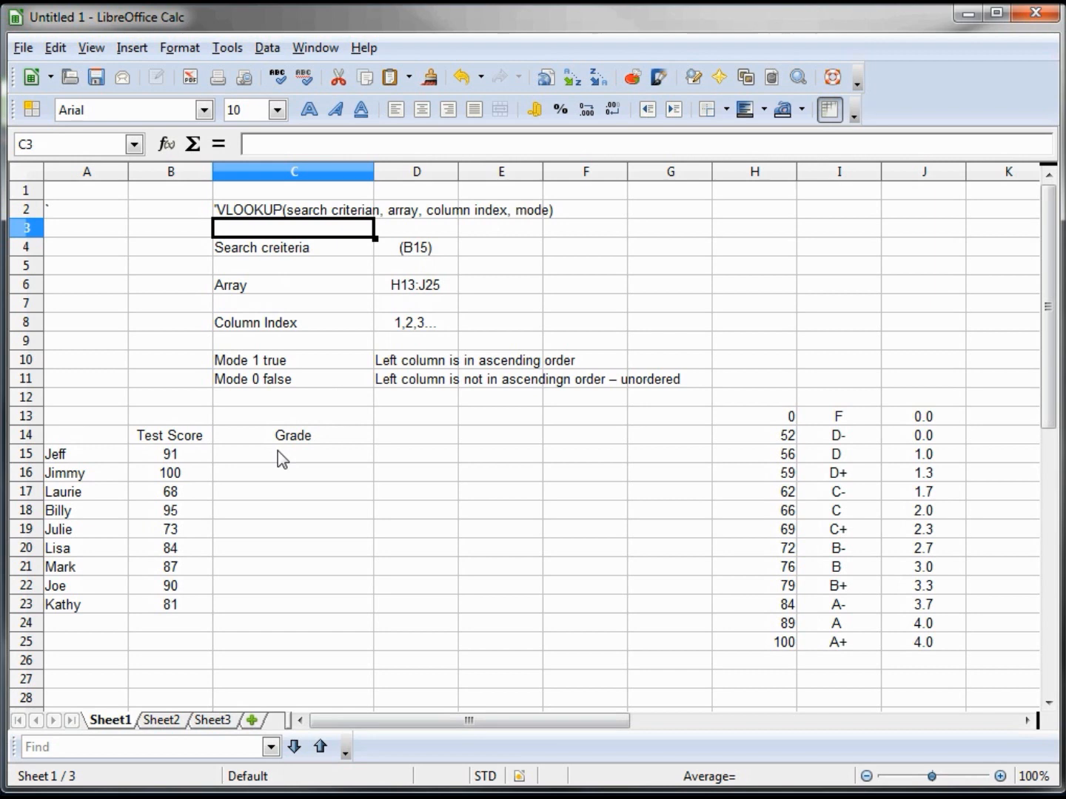
Step: Examine the VLOOKUP arguments: the test score in B15, the lookup array H13:J25 and the column index note in row 8
{"action": "left_click", "coordinate": [180, 461]}
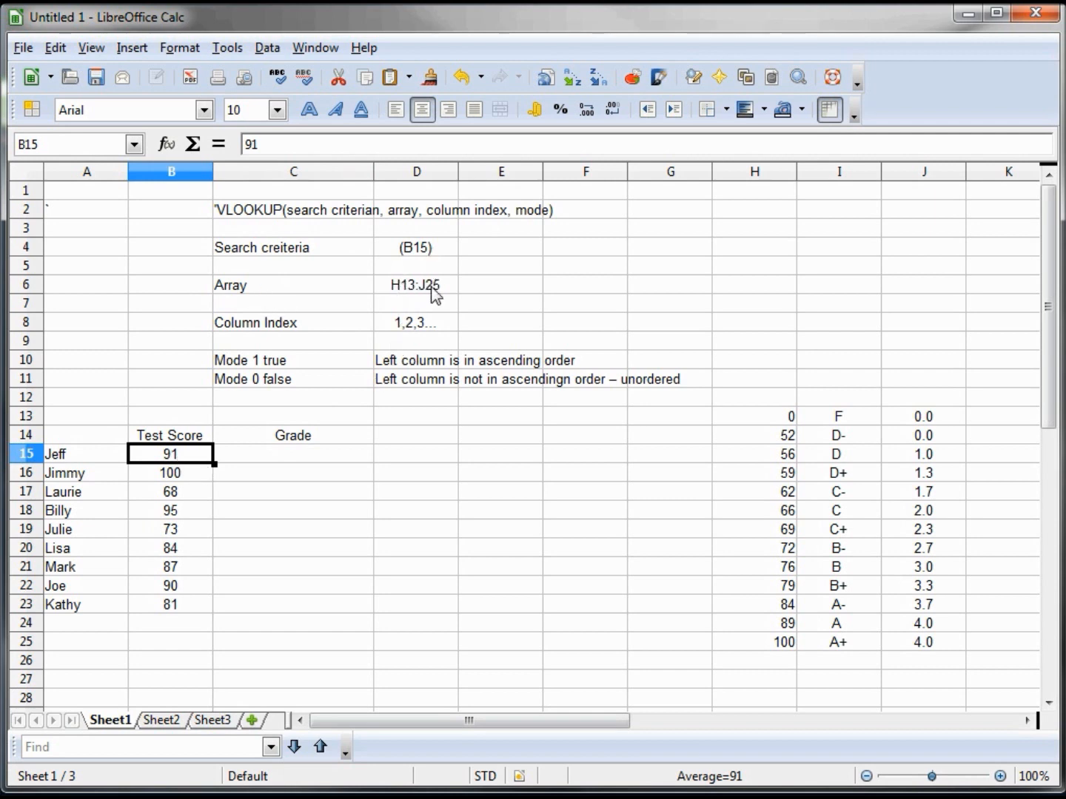
{"action": "left_click_drag", "start_coordinate": [751, 419], "coordinate": [842, 654]}
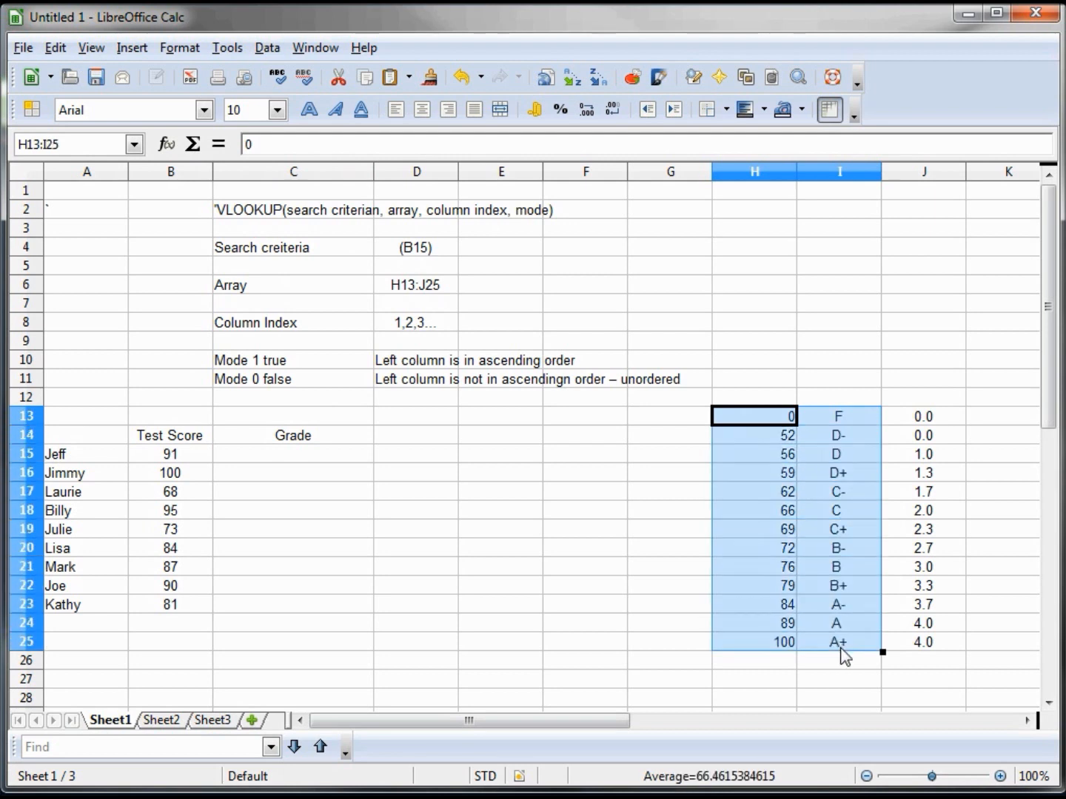
{"action": "left_click", "coordinate": [778, 423]}
{"action": "left_click_drag", "start_coordinate": [767, 417], "coordinate": [958, 651]}
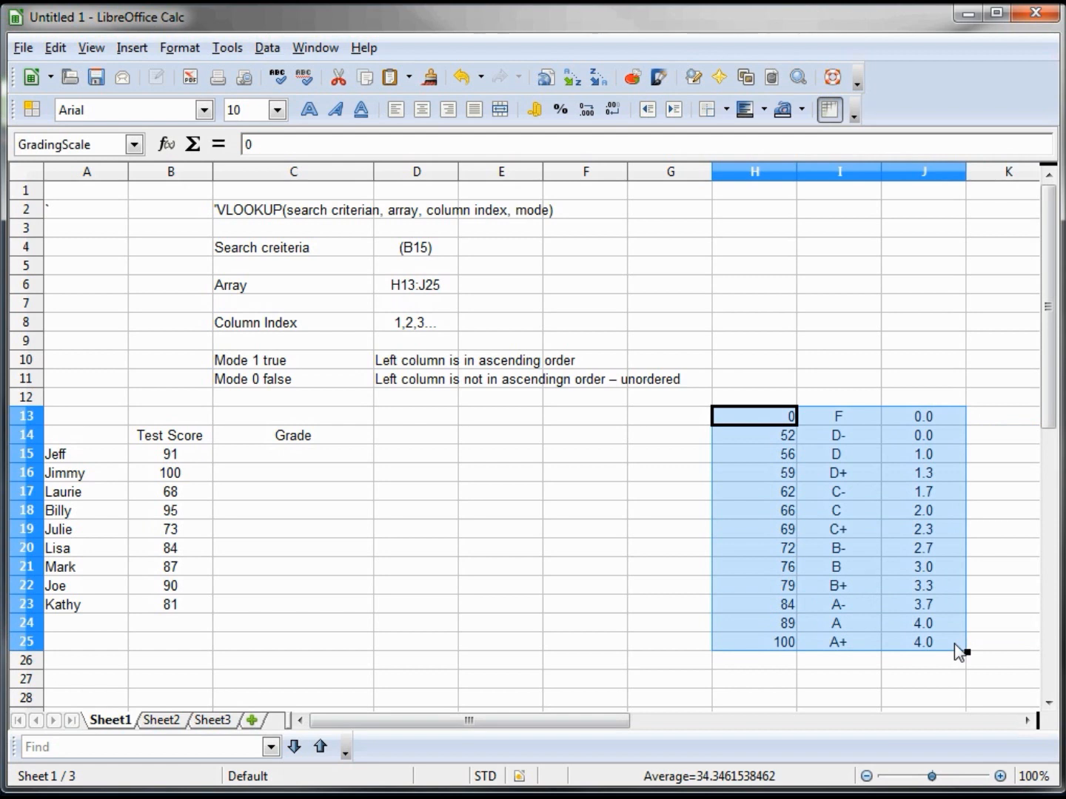
{"action": "left_click", "coordinate": [320, 325]}
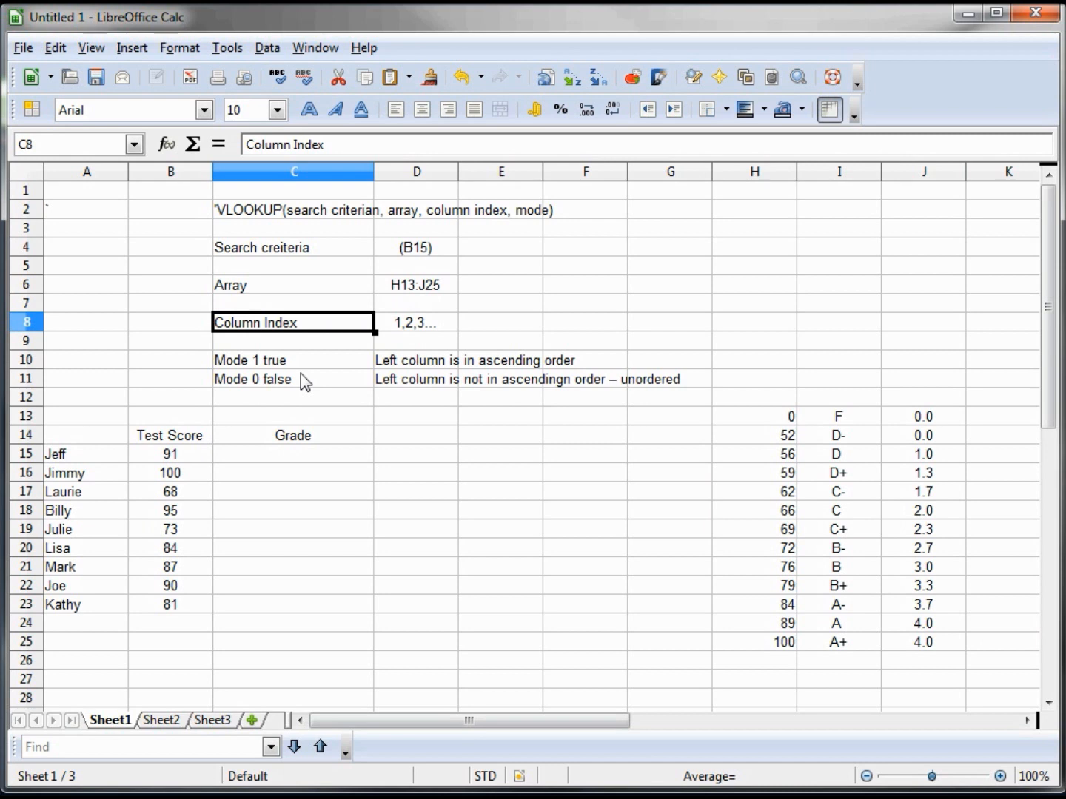
{"action": "key", "text": "Right"}
{"action": "key", "text": "Right"}
{"action": "key", "text": "Right"}
{"action": "key", "text": "Right"}
{"action": "key", "text": "Right"}
{"action": "key", "text": "Right"}
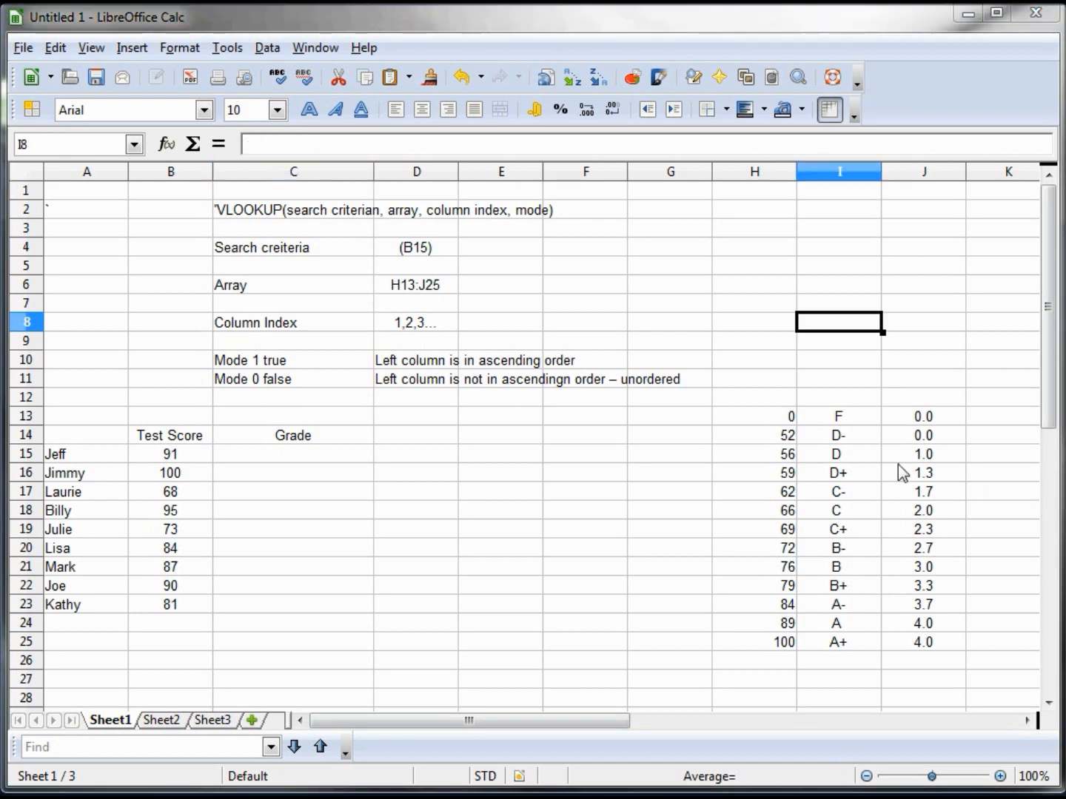
Step: Name the grading table range H13:J25 GradingScale
{"action": "left_click_drag", "start_coordinate": [747, 414], "coordinate": [896, 637]}
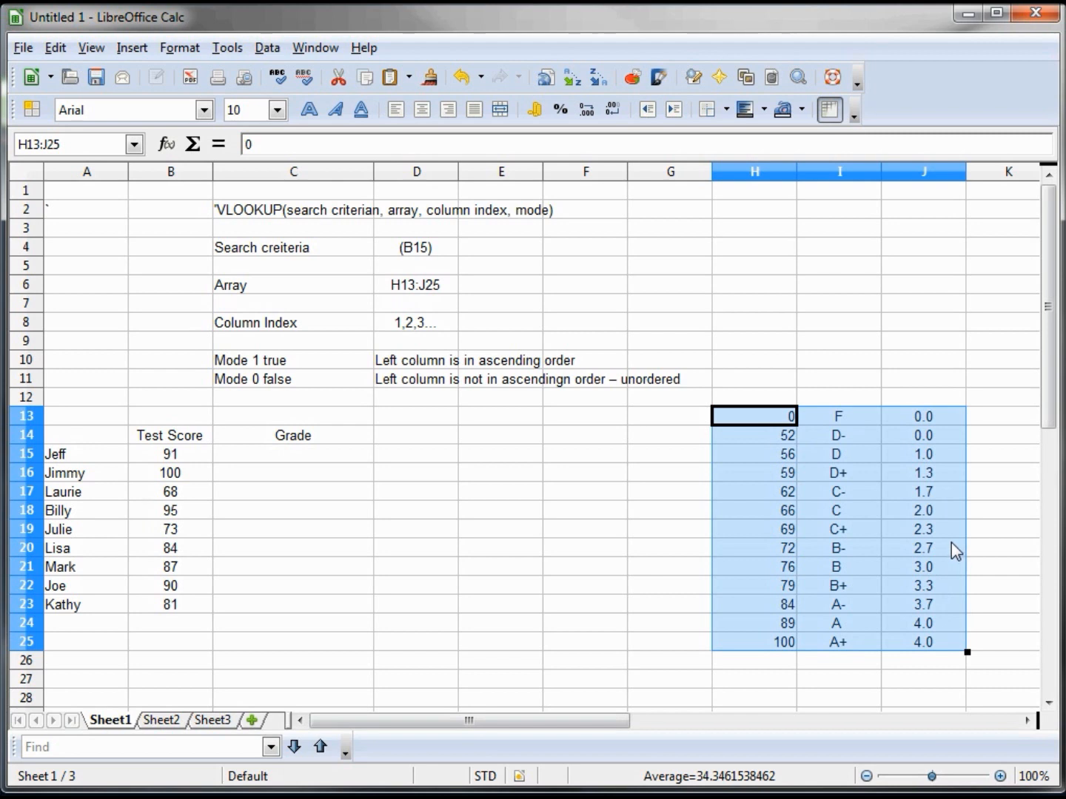
{"action": "left_click", "coordinate": [70, 144]}
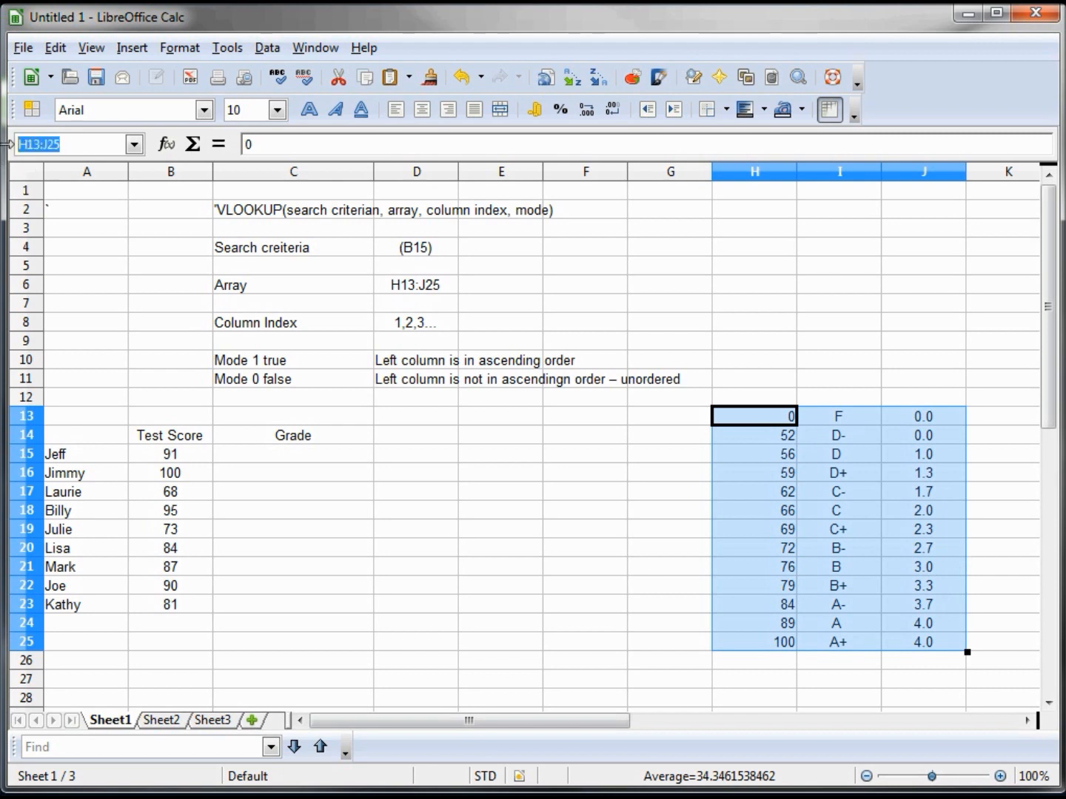
{"action": "type", "text": "Gra"}
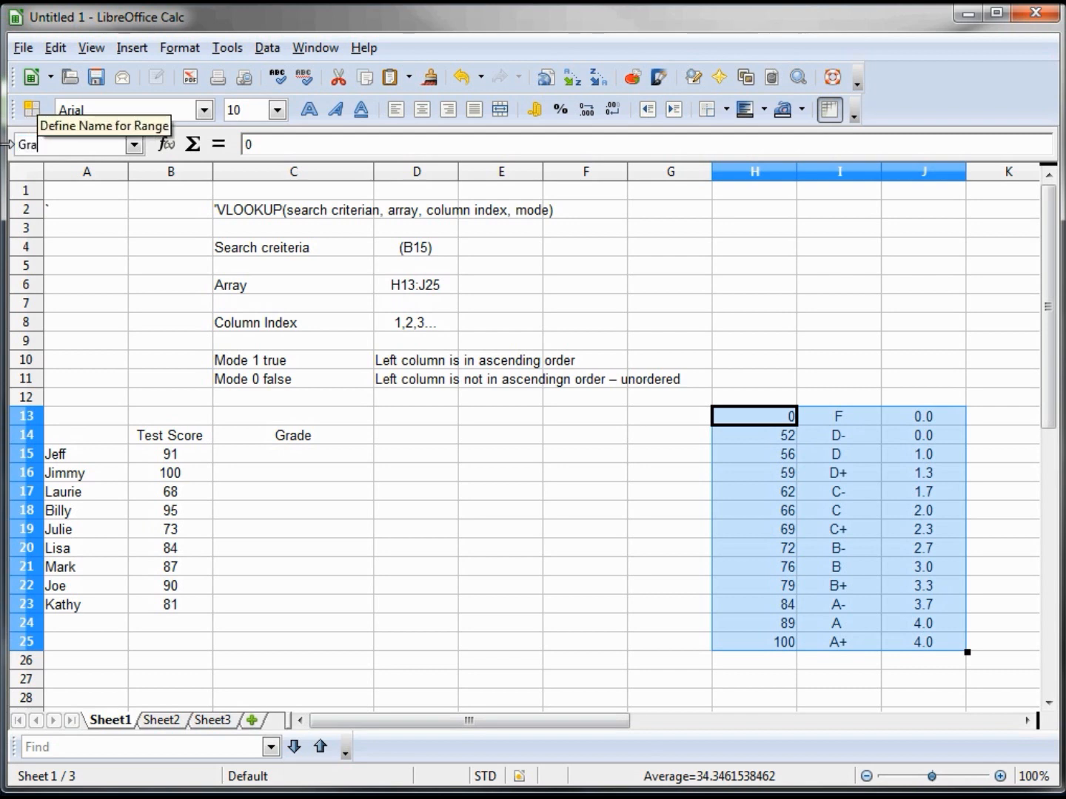
{"action": "type", "text": "dingScale"}
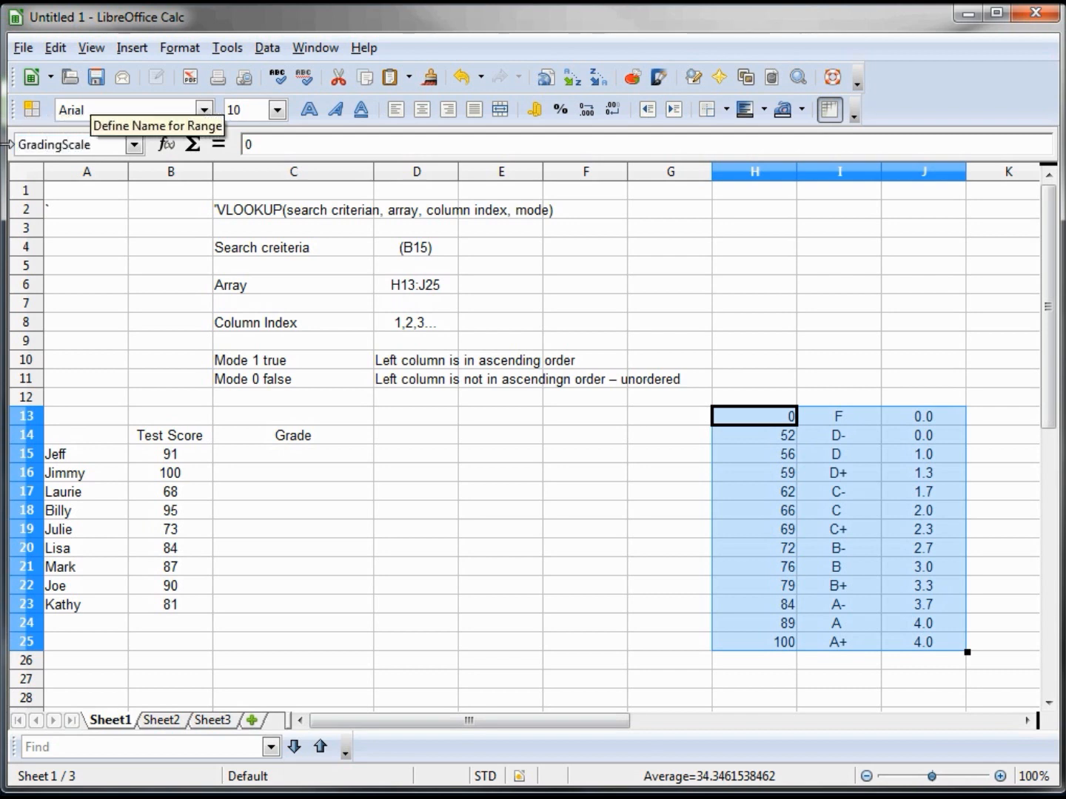
{"action": "key", "text": "Return"}
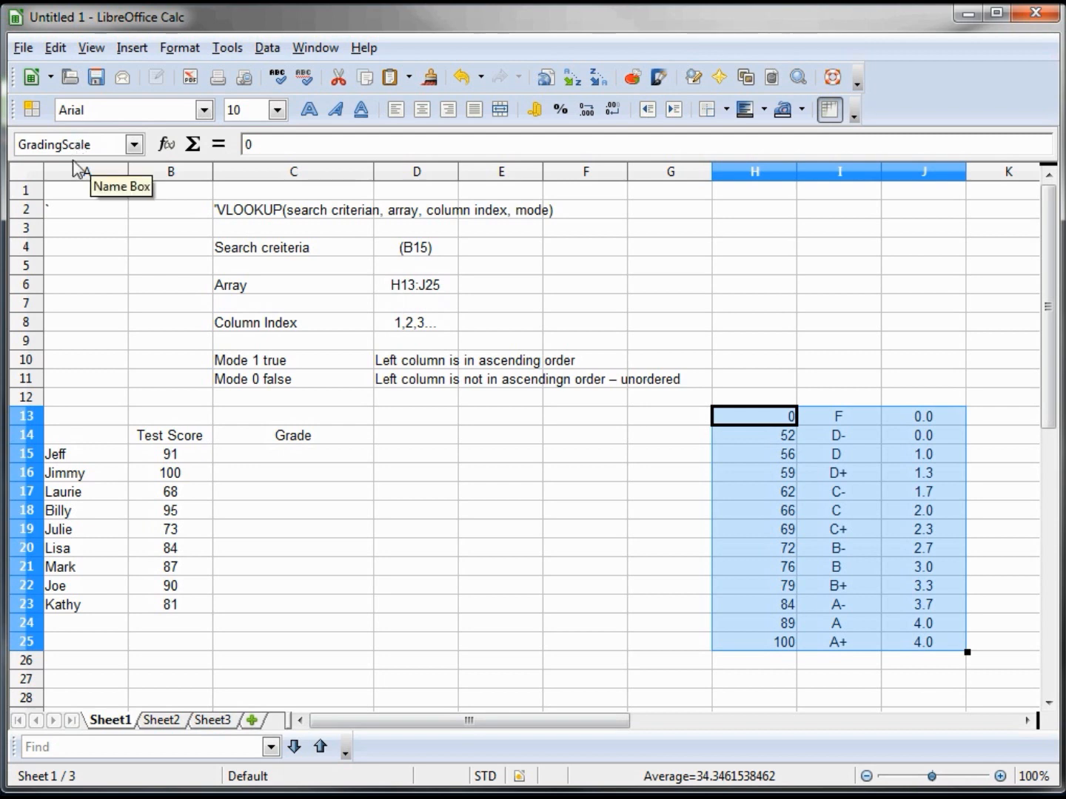
Step: Enter the formula =blookup(b15,GradingScale,2,1) in cell C15 under the Grade heading
{"action": "left_click", "coordinate": [278, 463]}
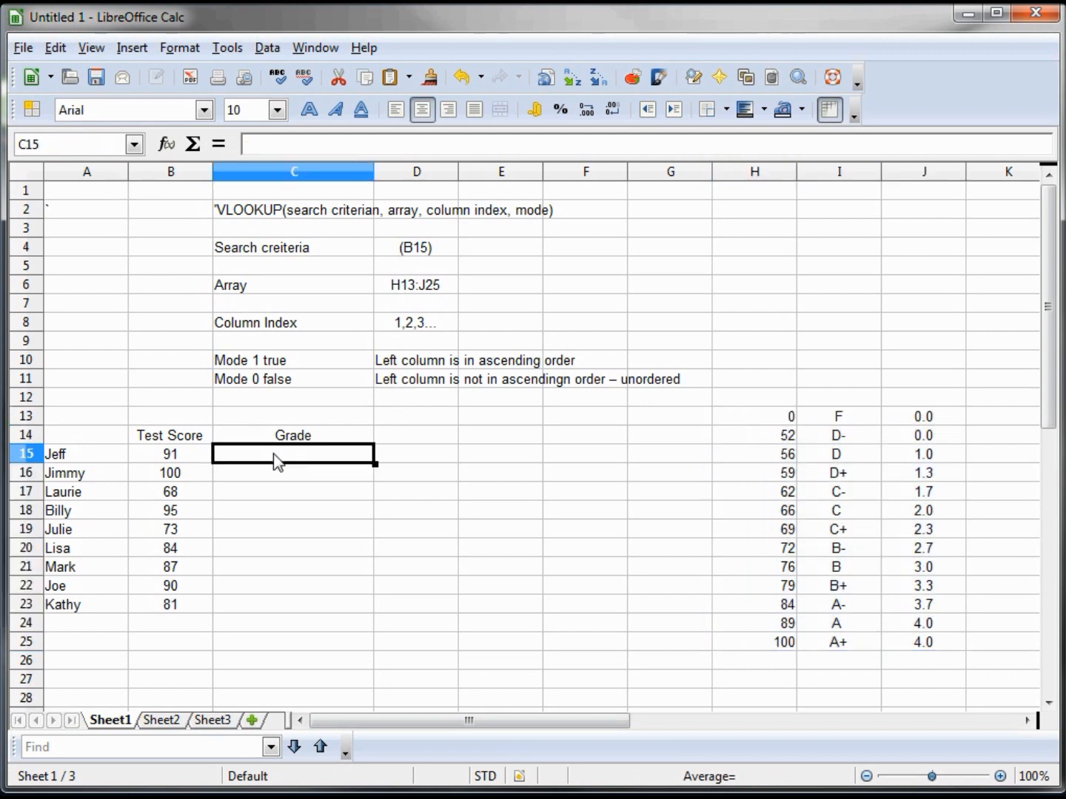
{"action": "left_click", "coordinate": [252, 145]}
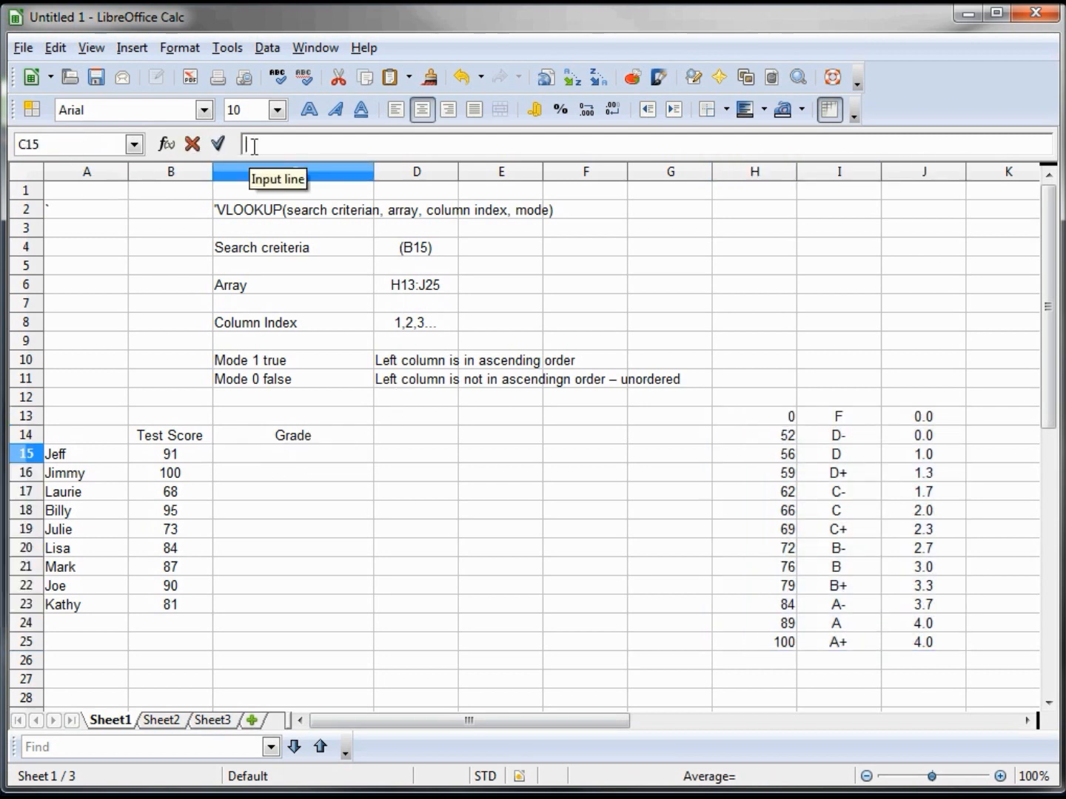
{"action": "type", "text": "=b"}
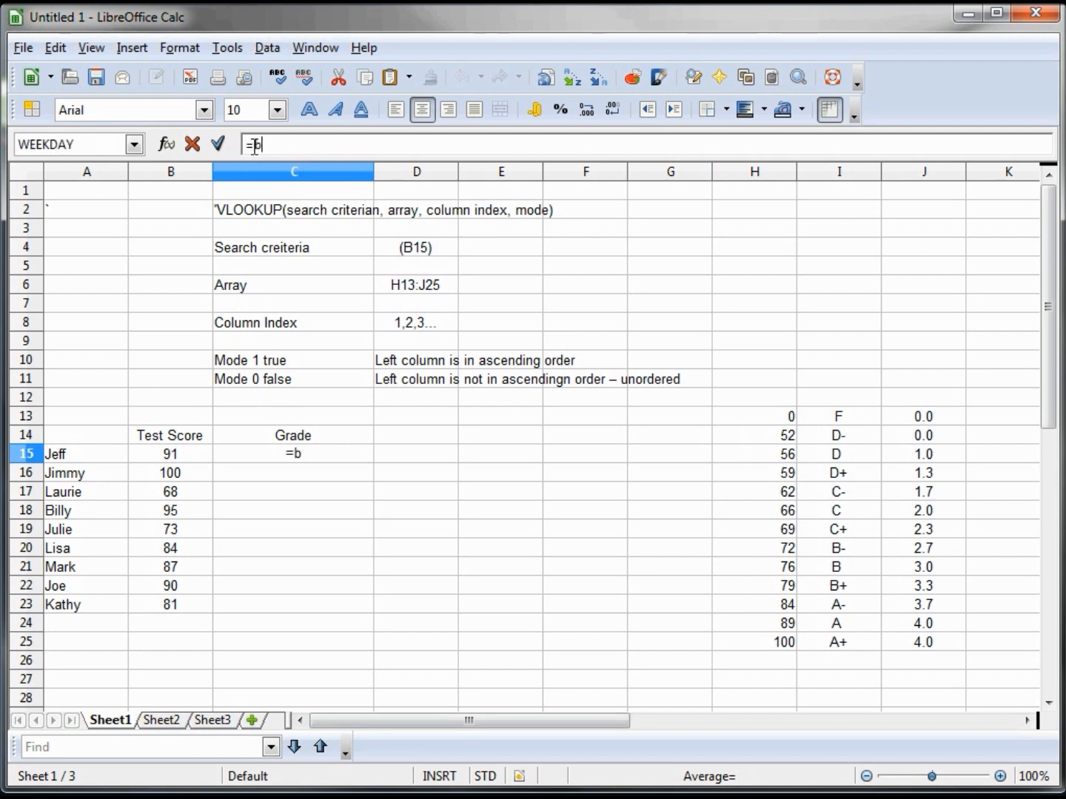
{"action": "type", "text": "lookup("}
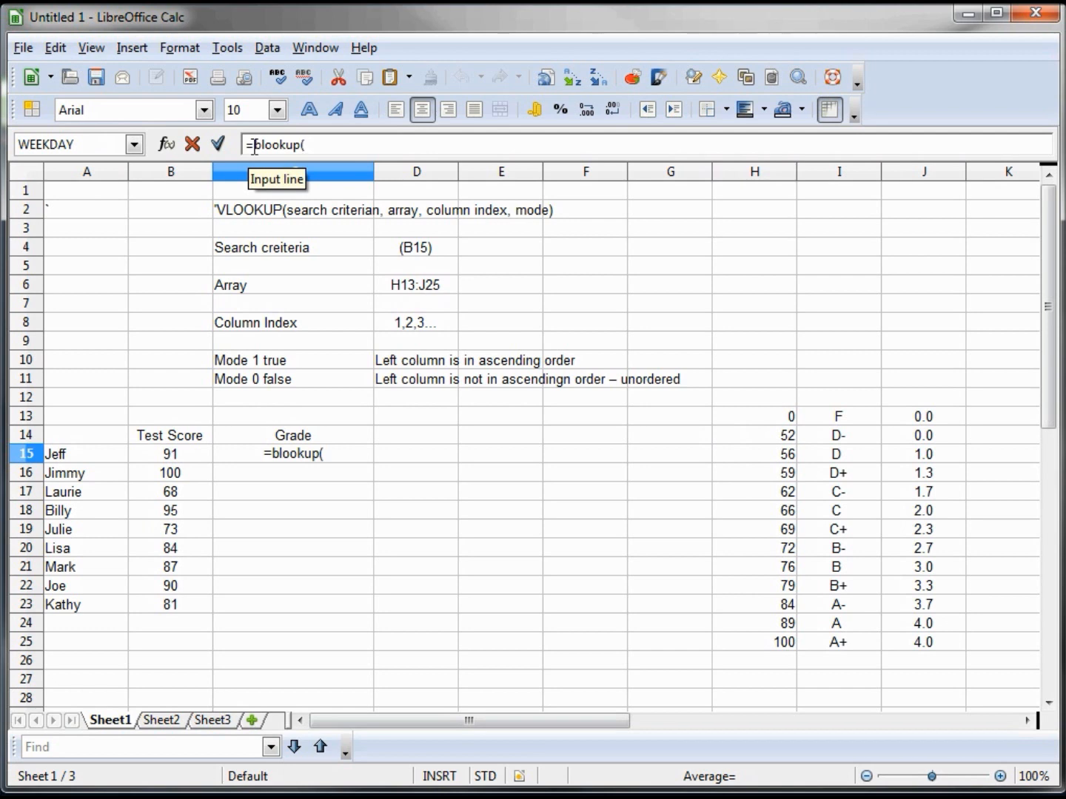
{"action": "type", "text": "b1"}
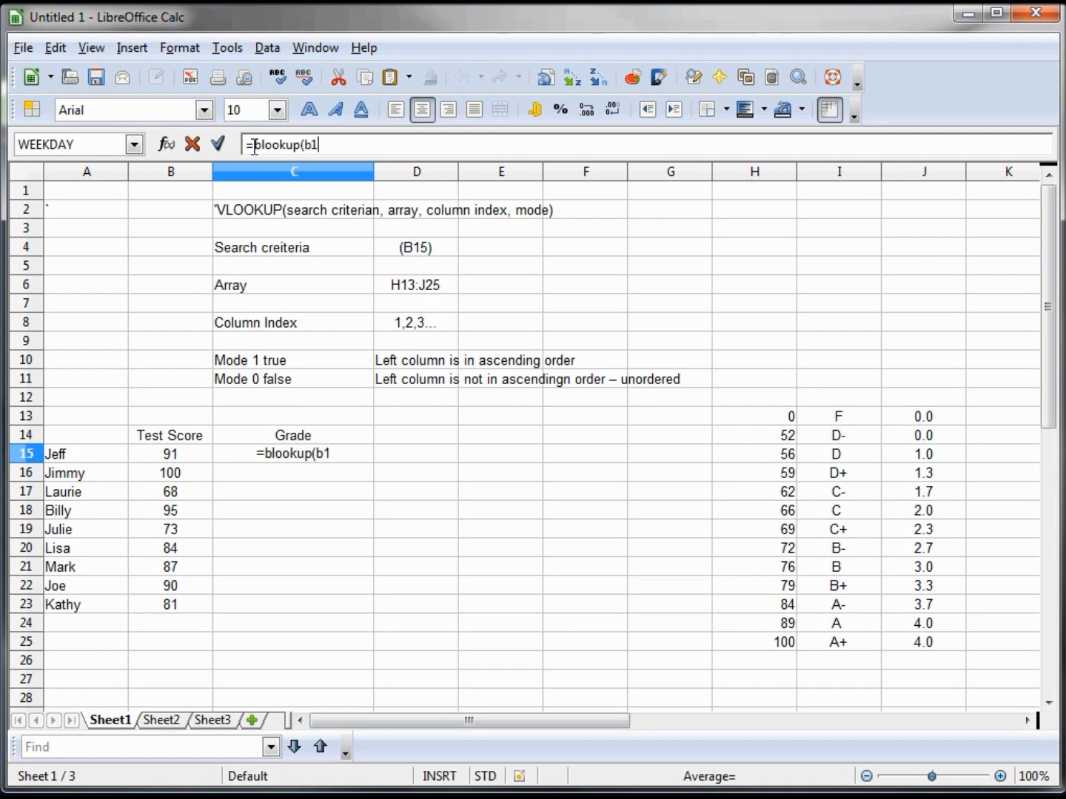
{"action": "type", "text": "5,"}
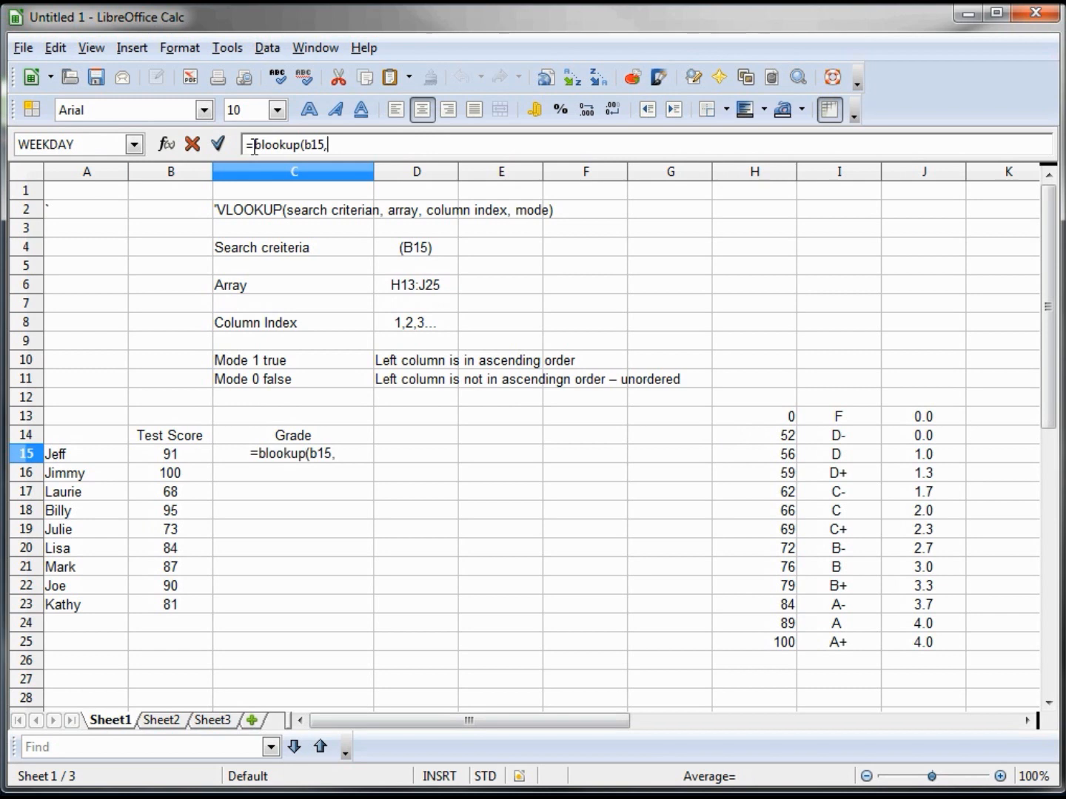
{"action": "type", "text": "Gra"}
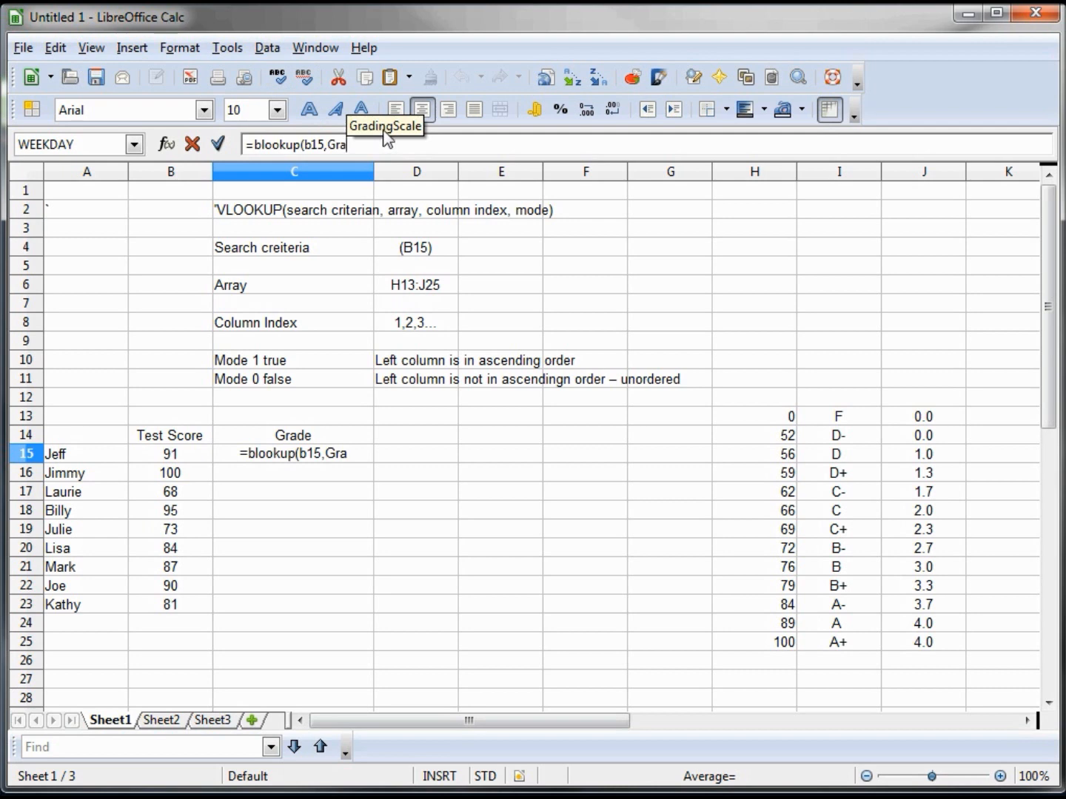
{"action": "type", "text": "ding"}
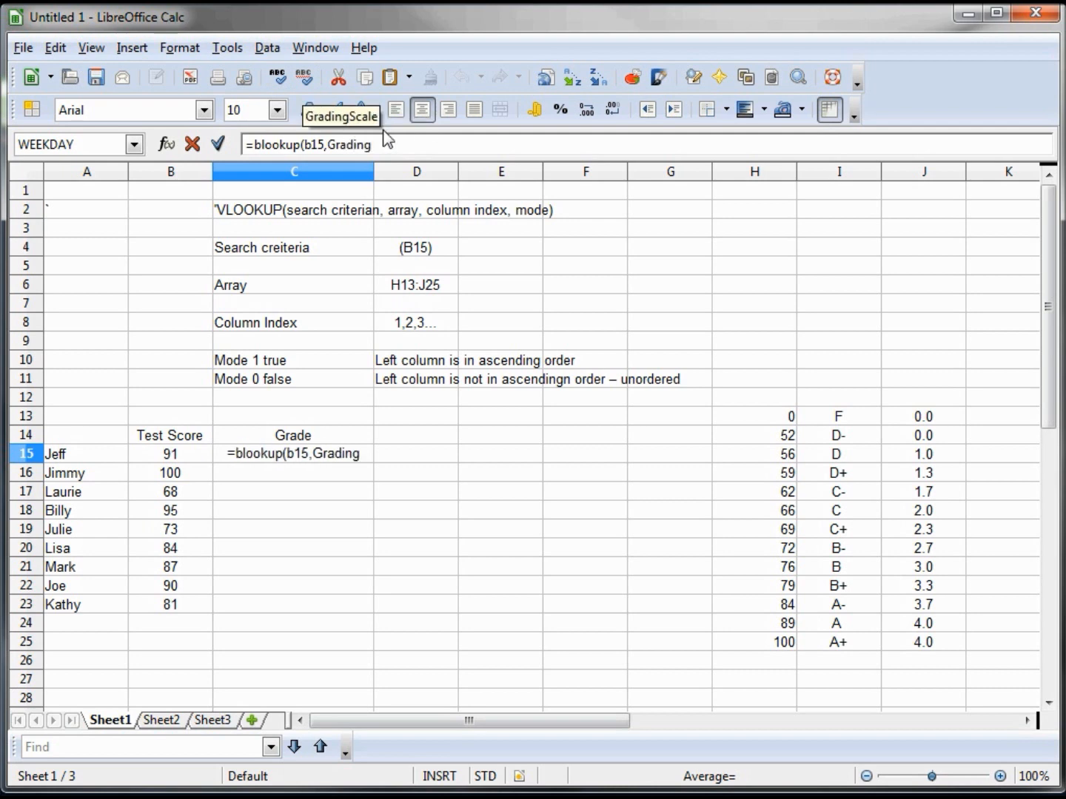
{"action": "type", "text": "Scale"}
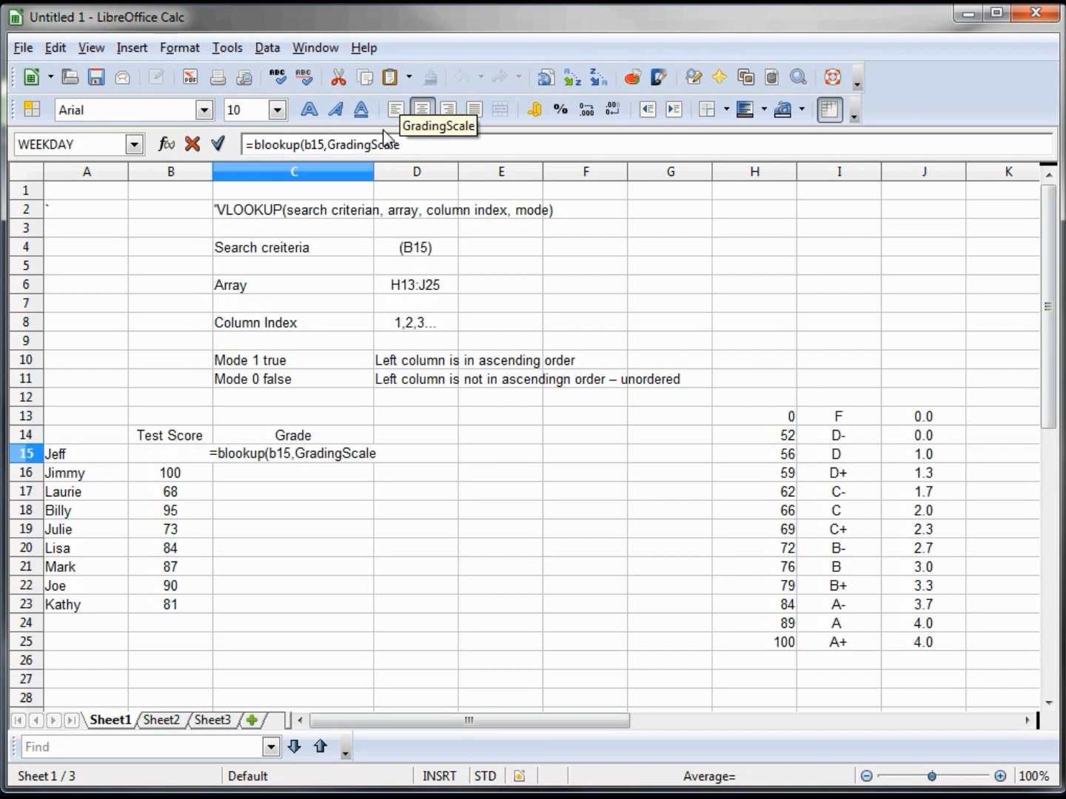
{"action": "type", "text": ","}
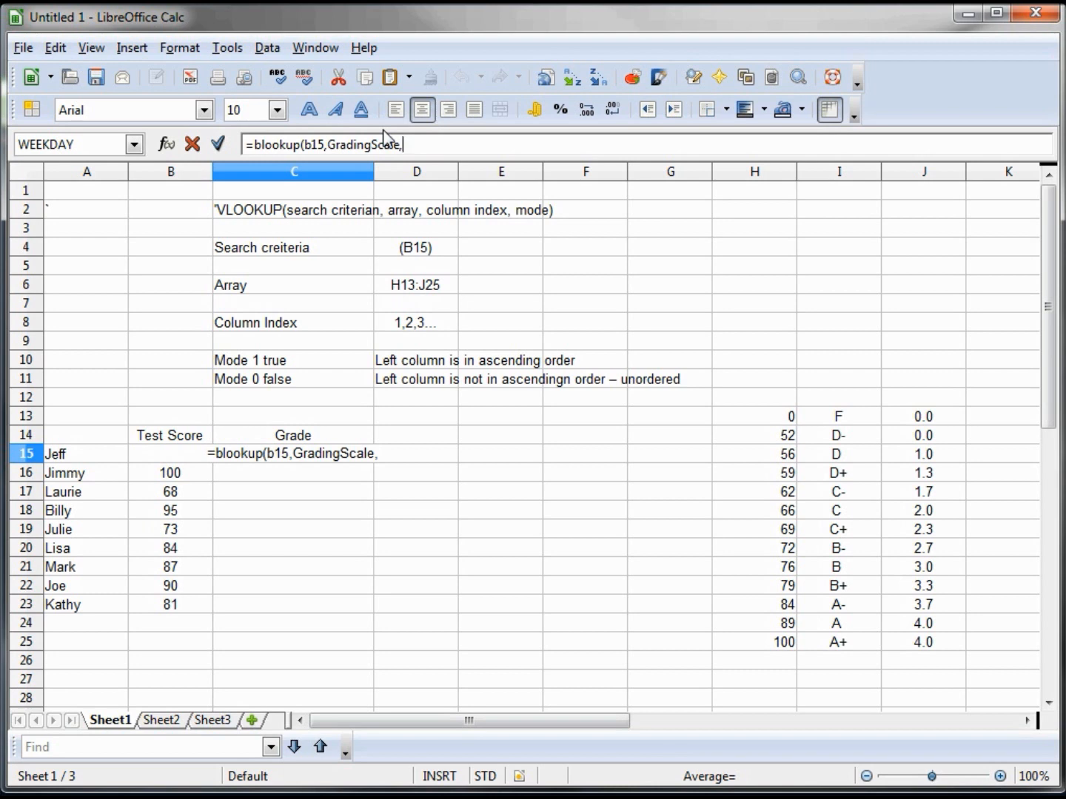
{"action": "type", "text": "2,"}
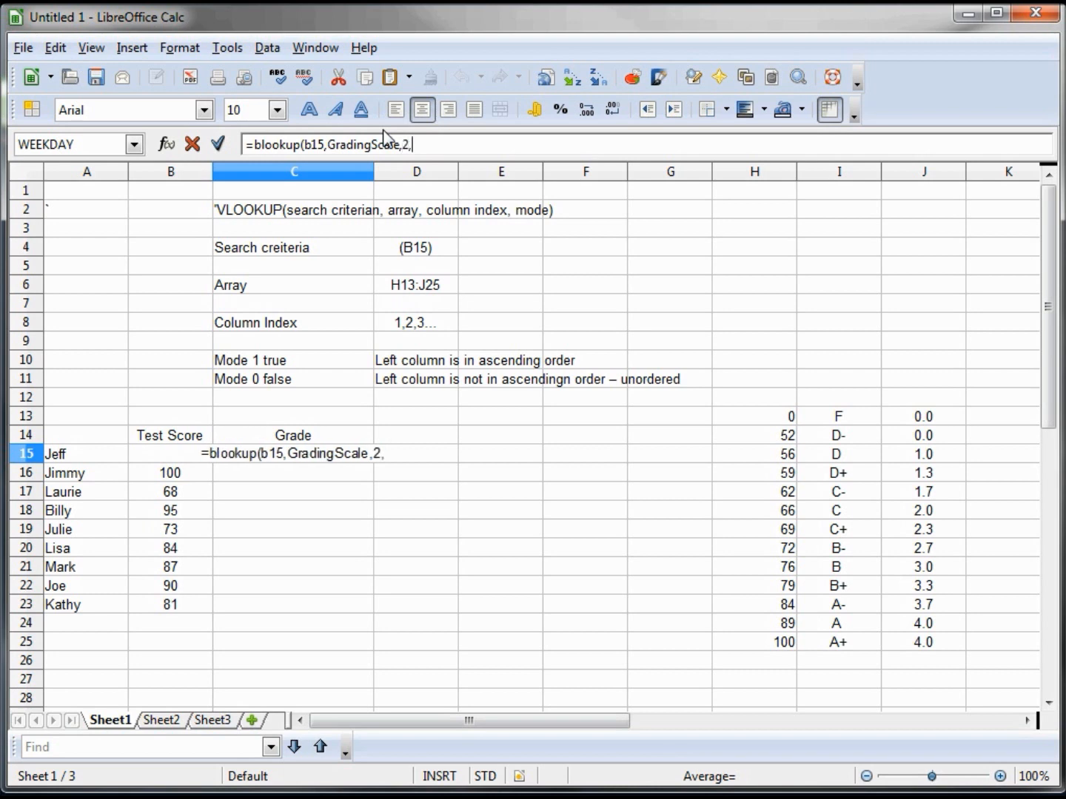
{"action": "type", "text": "1)"}
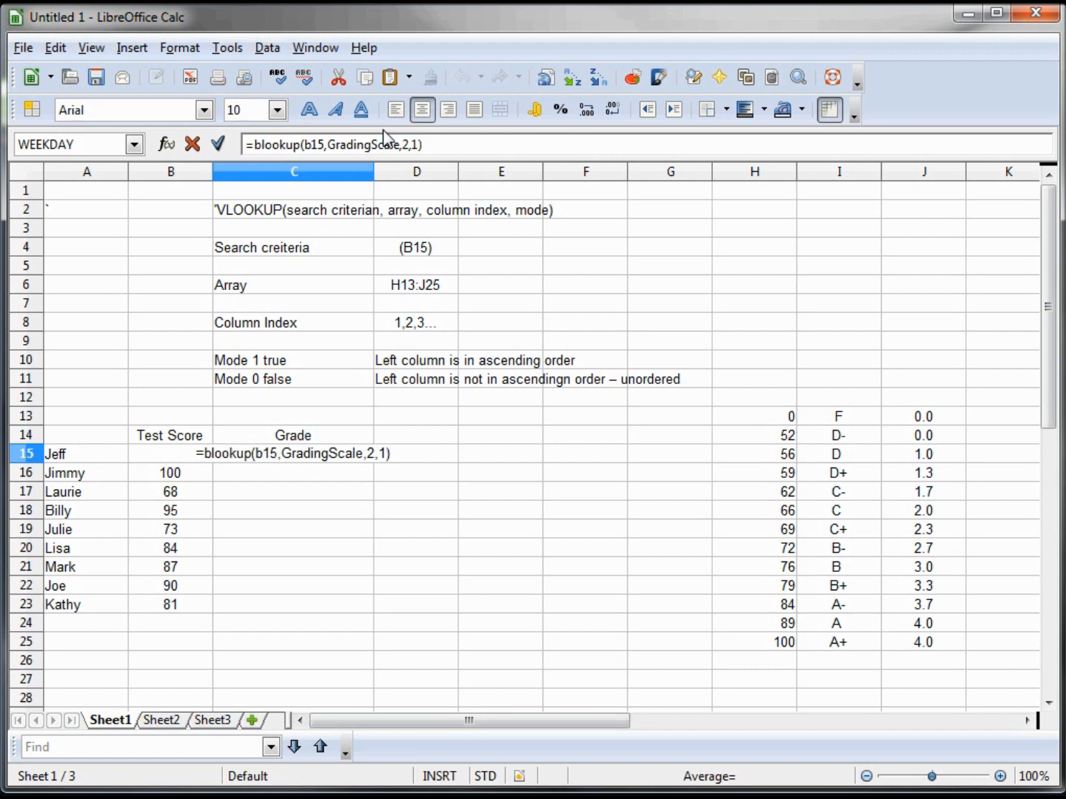
{"action": "key", "text": "Return"}
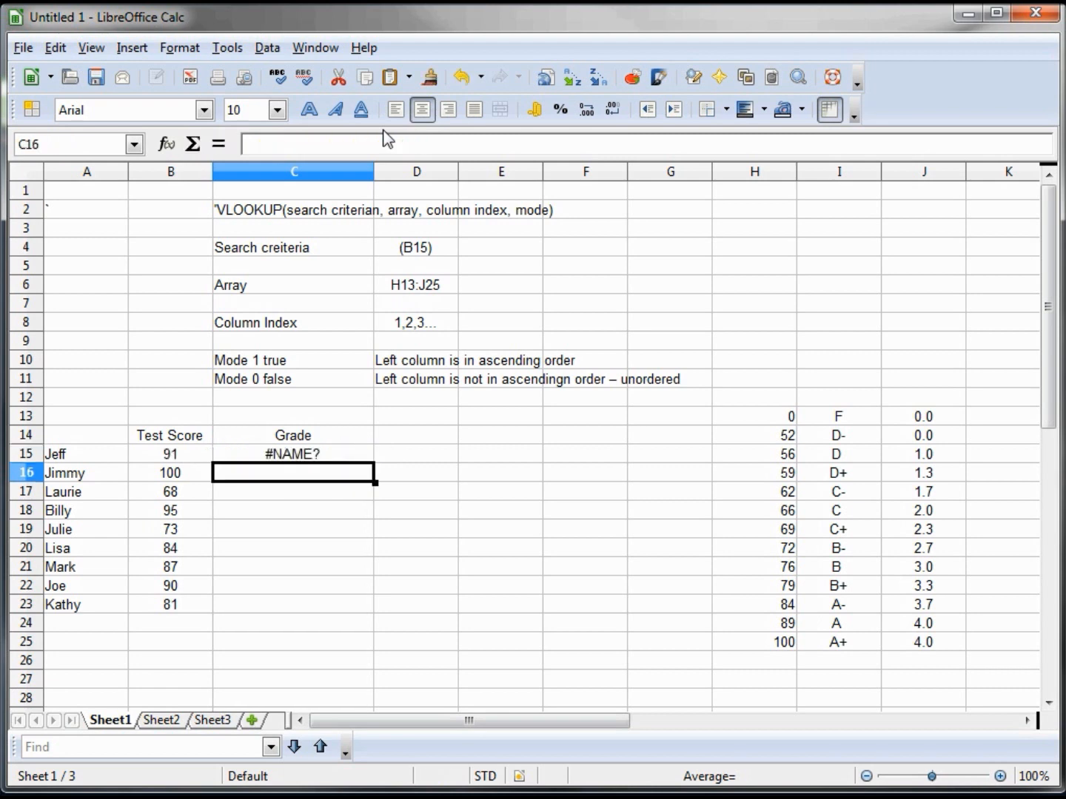
Step: Correct the function name in the C15 formula to vlookup, keeping its arguments
{"action": "key", "text": "Up"}
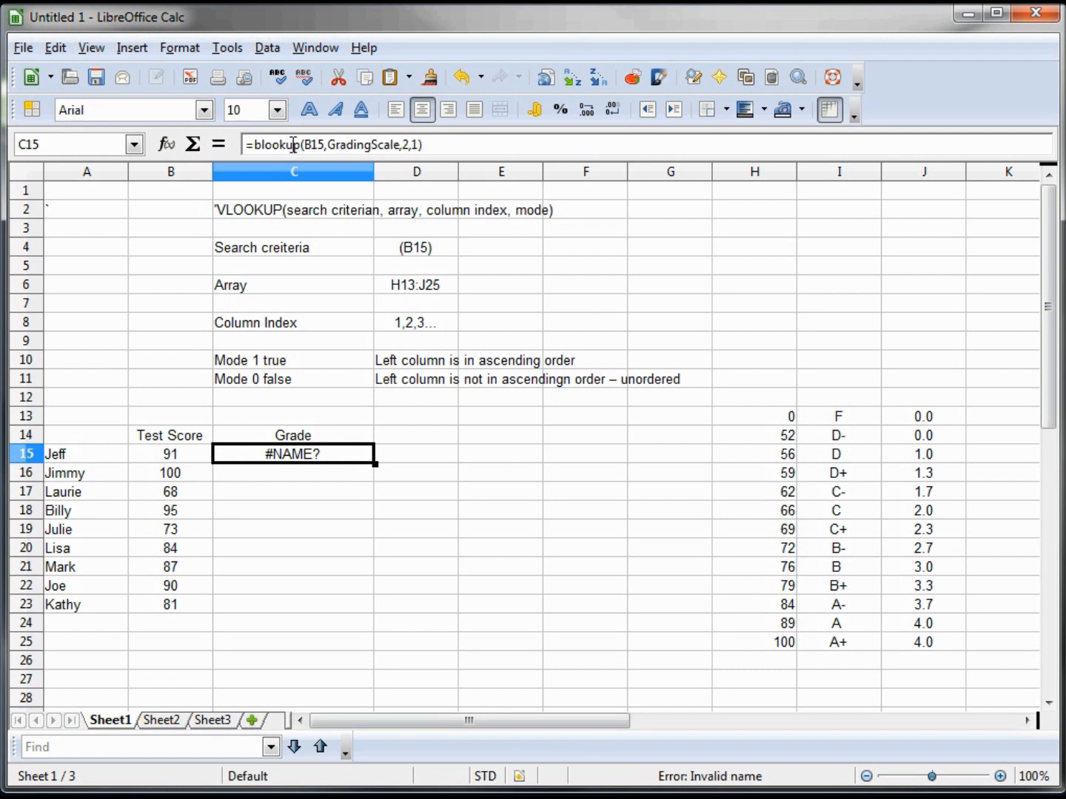
{"action": "left_click", "coordinate": [254, 144]}
{"action": "type", "text": "v"}
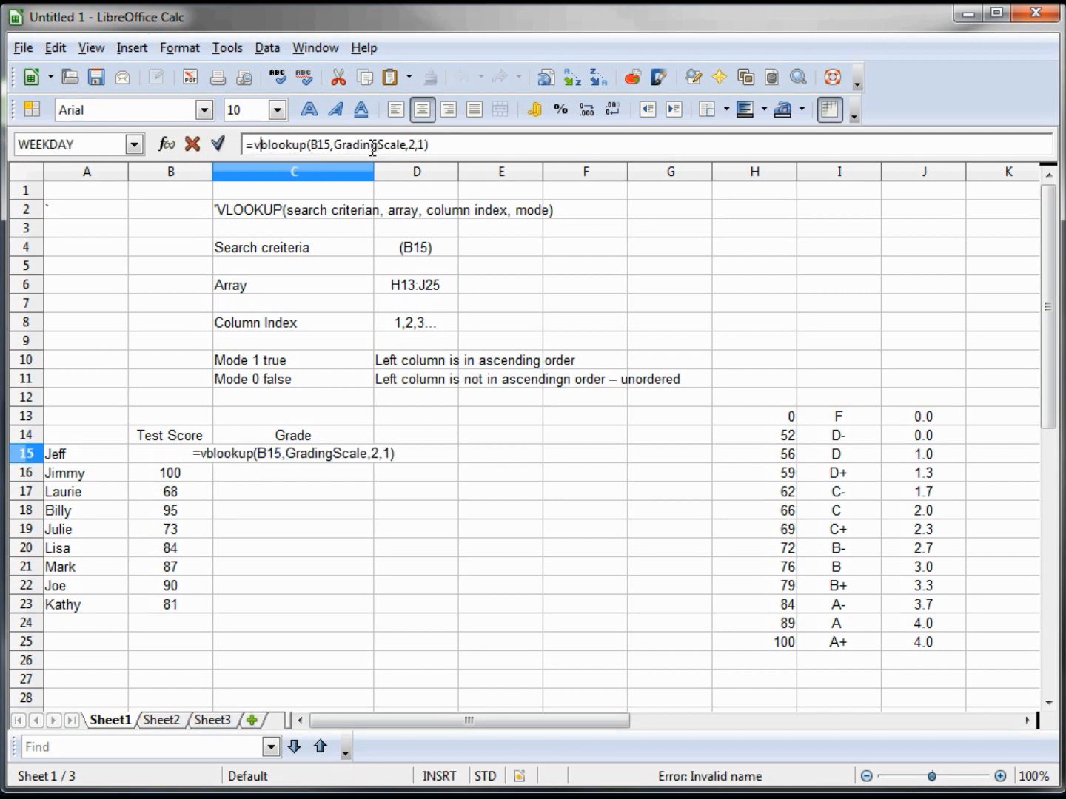
{"action": "key", "text": "Delete"}
{"action": "key", "text": "Return"}
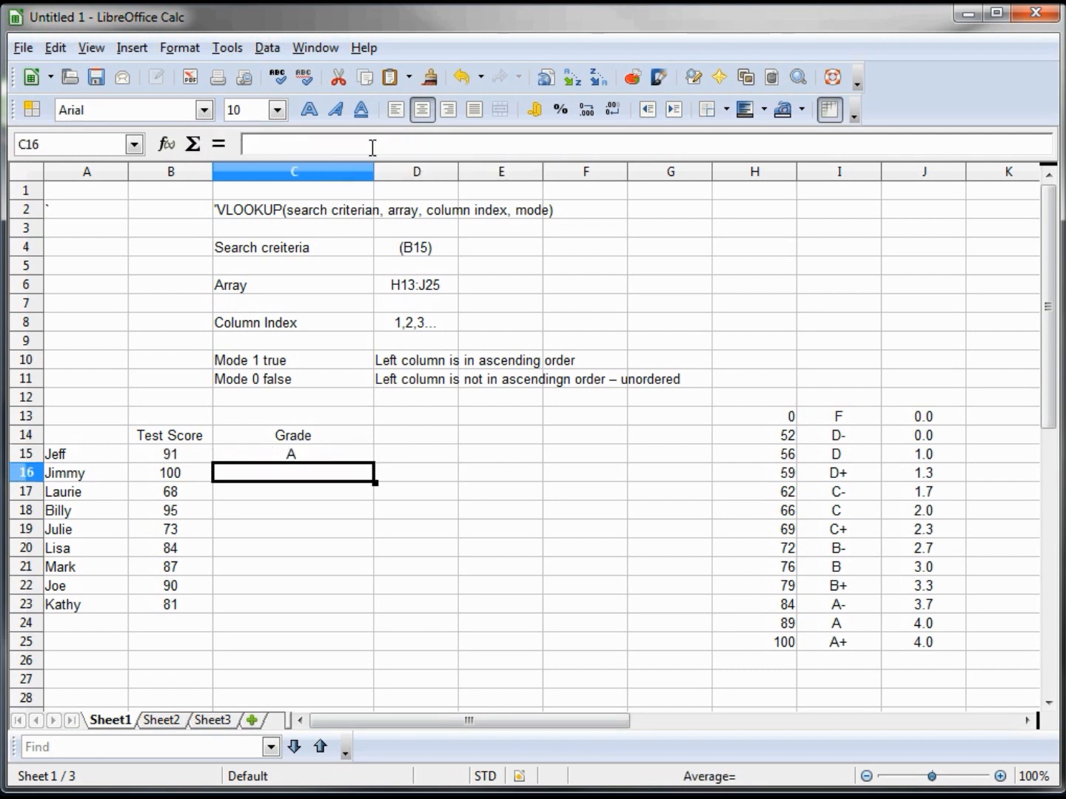
Step: Copy the grade formula from C15 into cells C16:C23 for the remaining students
{"action": "key", "text": "Up"}
{"action": "key", "text": "ctrl+c"}
{"action": "key", "text": "shift+Down"}
{"action": "key", "text": "shift+Down"}
{"action": "key", "text": "shift+Down"}
{"action": "key", "text": "shift+Down"}
{"action": "key", "text": "shift+Down"}
{"action": "key", "text": "shift+Down"}
{"action": "key", "text": "shift+Down"}
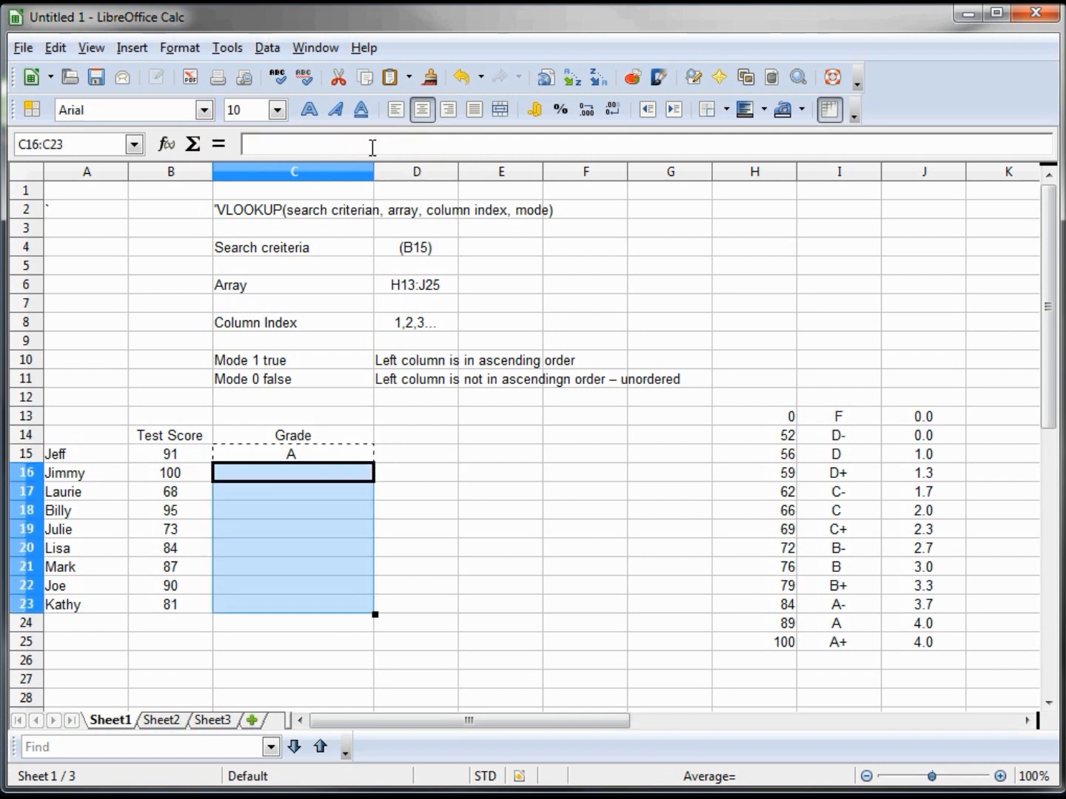
{"action": "key", "text": "ctrl+v"}
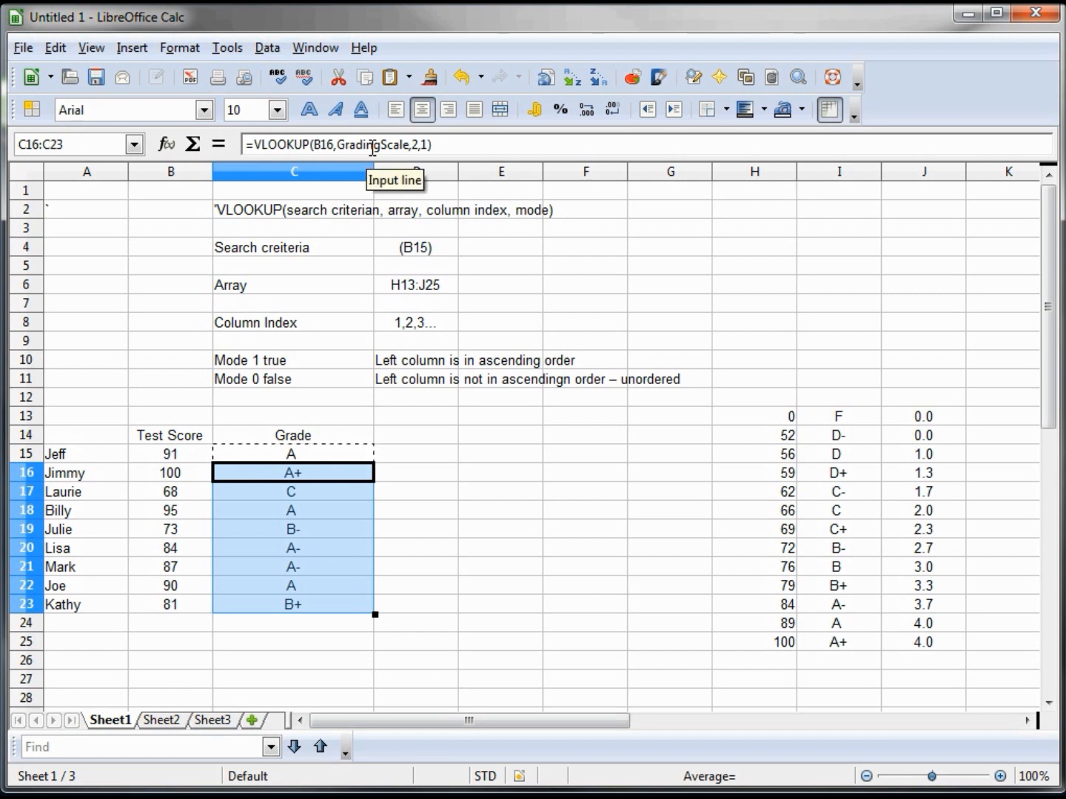
Step: Review the VLOOKUP formulas cell by cell through the Grade column, ending on C15
{"action": "key", "text": "Down"}
{"action": "key", "text": "Down"}
{"action": "key", "text": "Down"}
{"action": "key", "text": "Down"}
{"action": "key", "text": "Down"}
{"action": "key", "text": "Down"}
{"action": "key", "text": "Down"}
{"action": "key", "text": "Down"}
{"action": "key", "text": "Up"}
{"action": "key", "text": "Up"}
{"action": "key", "text": "Up"}
{"action": "key", "text": "Up"}
{"action": "key", "text": "Up"}
{"action": "key", "text": "Up"}
{"action": "key", "text": "Up"}
{"action": "key", "text": "Up"}
{"action": "key", "text": "Up"}
{"action": "key", "text": "Up"}
{"action": "key", "text": "Up"}
{"action": "key", "text": "Up"}
{"action": "key", "text": "Down"}
{"action": "key", "text": "Down"}
{"action": "key", "text": "Down"}
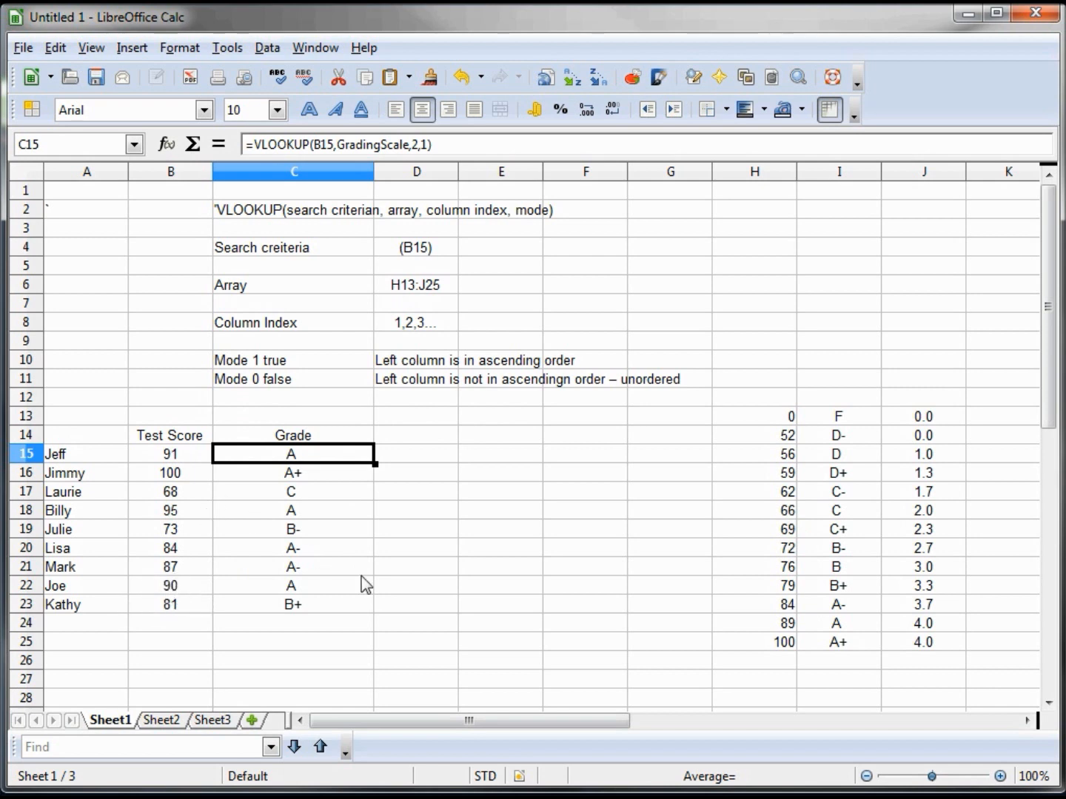
Step: Enter the formula =vlookup(b15,gradingScale,3,1) in cell D15 to look up the first student's grade points
{"action": "left_click", "coordinate": [422, 464]}
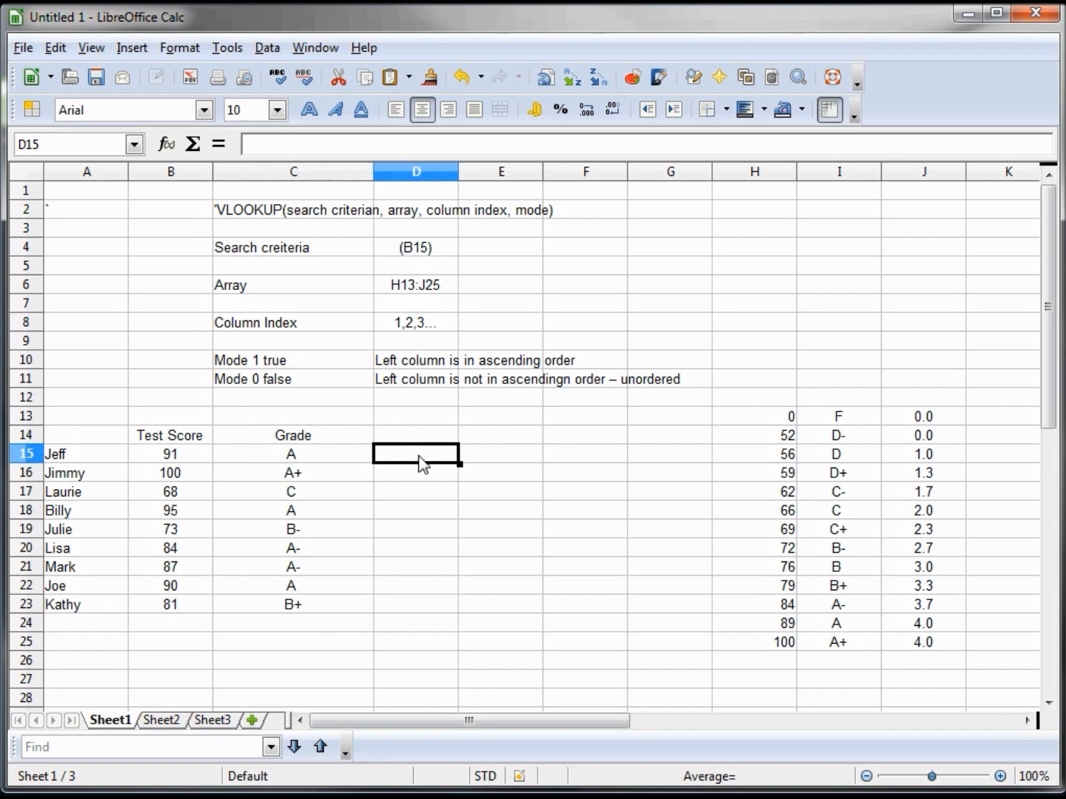
{"action": "type", "text": "="}
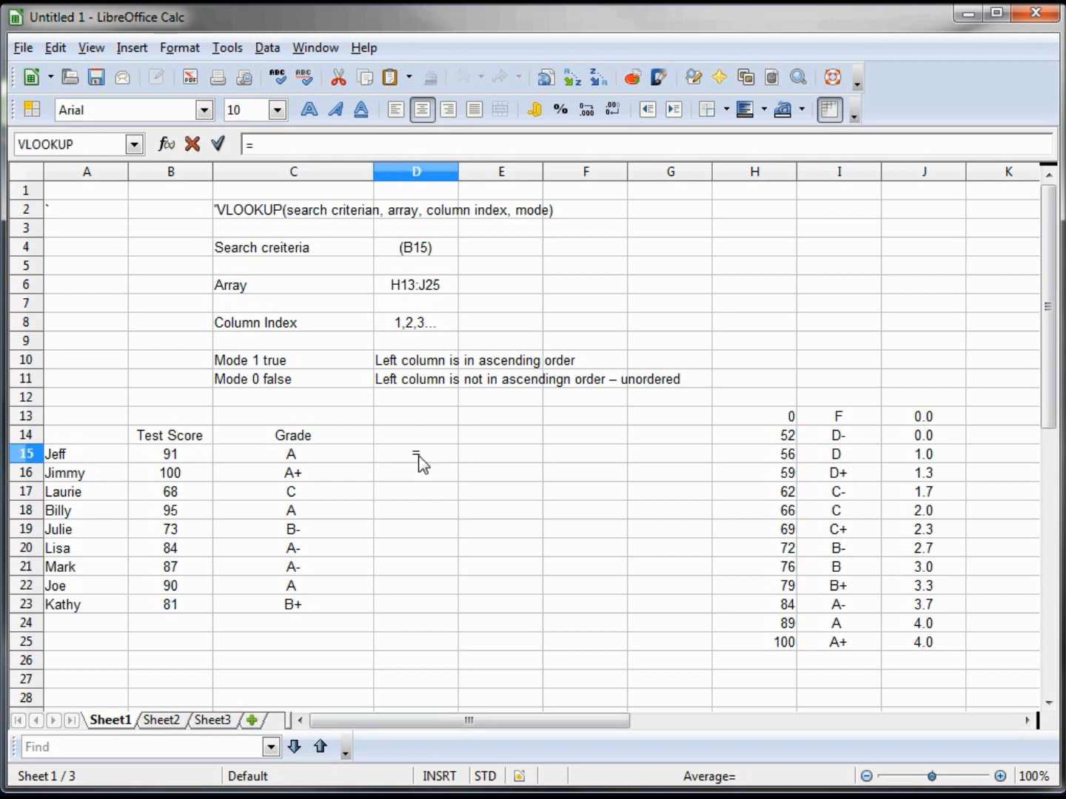
{"action": "type", "text": "vlookup"}
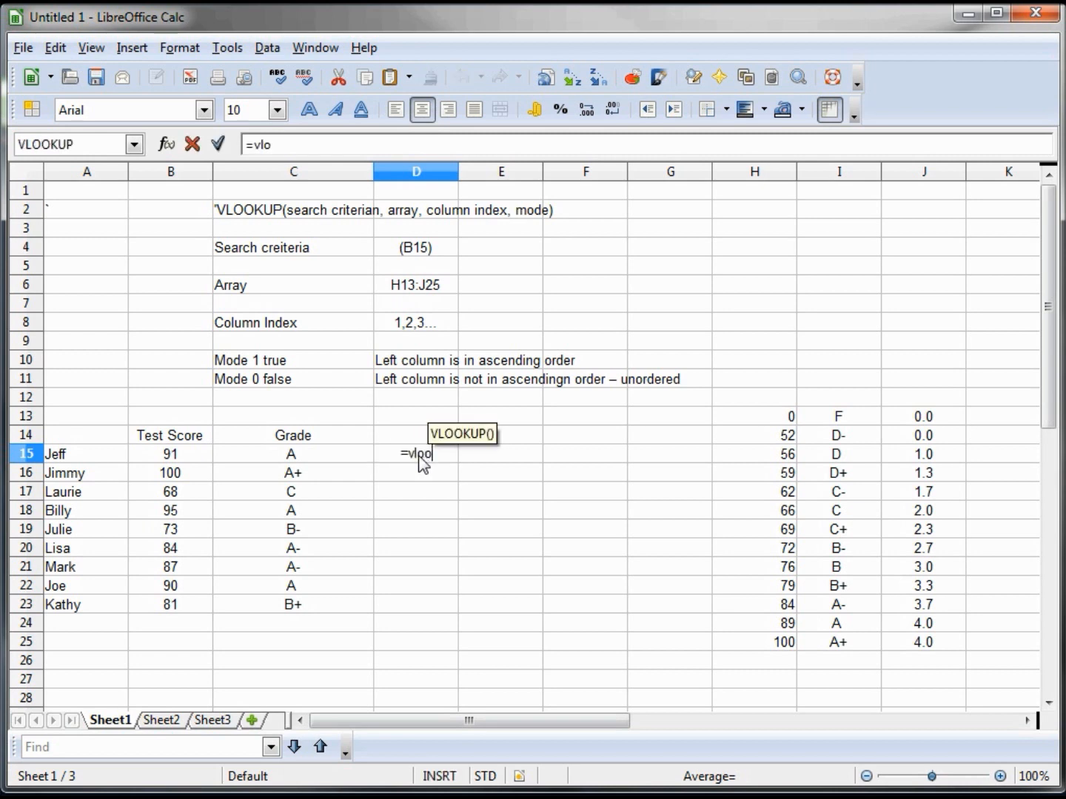
{"action": "type", "text": "("}
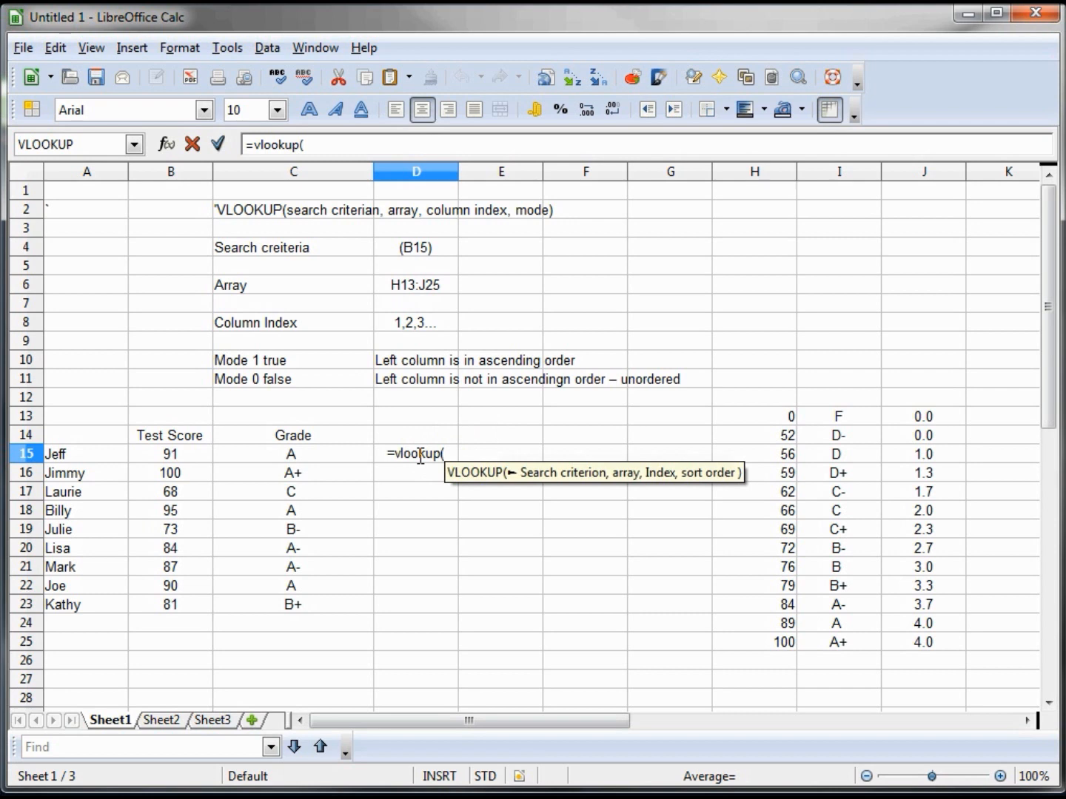
{"action": "type", "text": "b"}
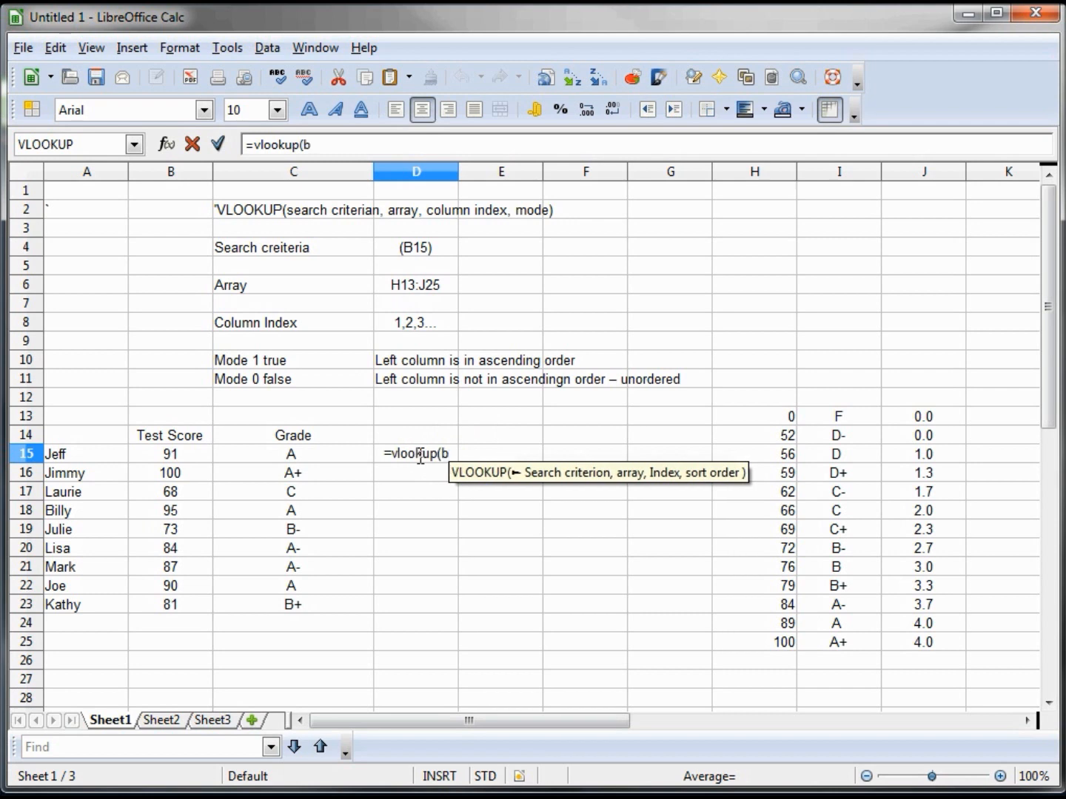
{"action": "type", "text": "15,"}
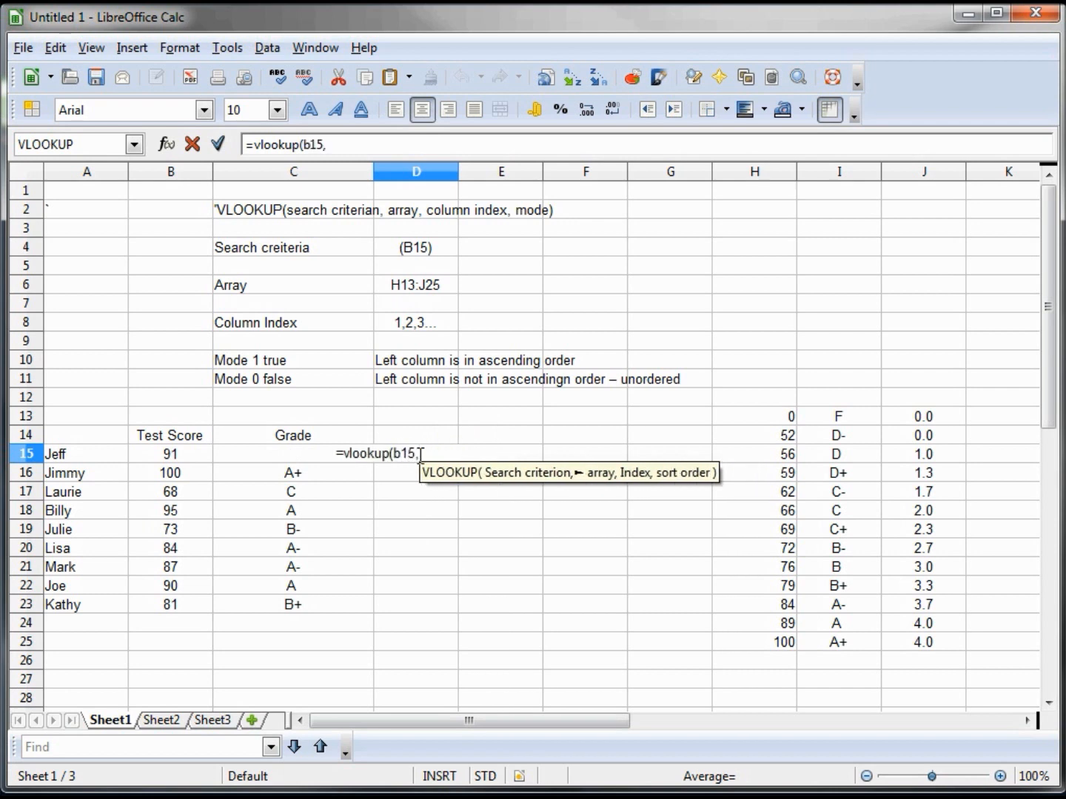
{"action": "type", "text": "gra"}
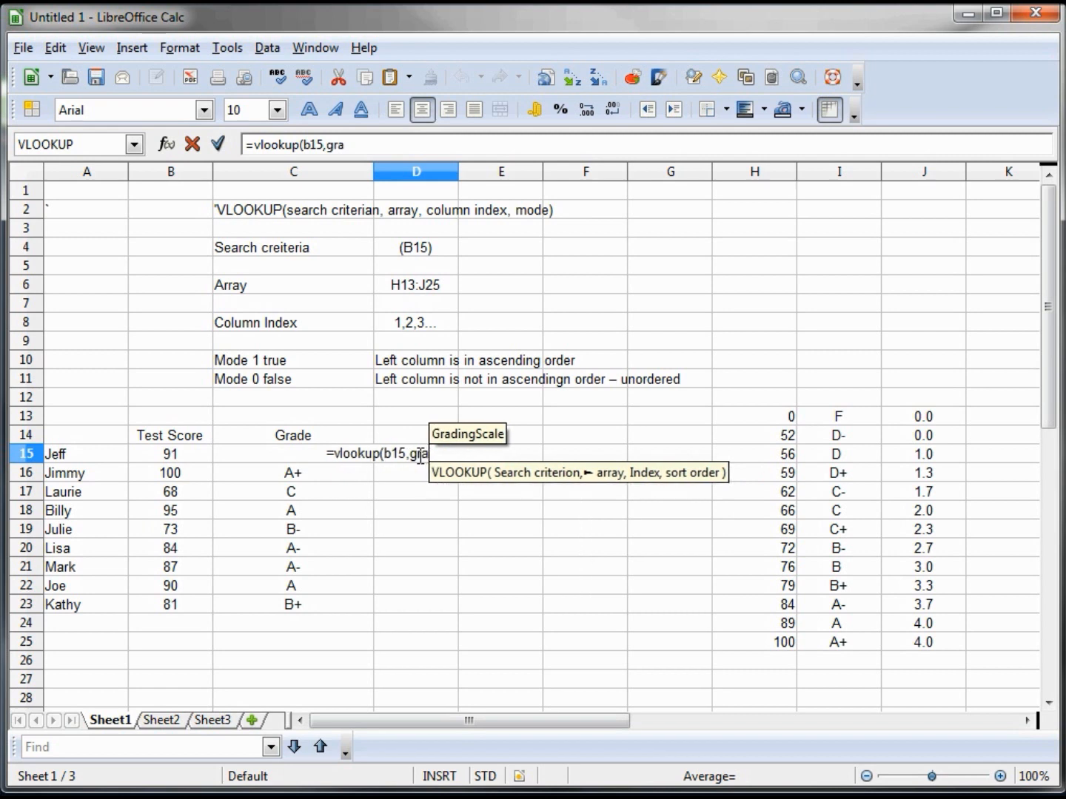
{"action": "type", "text": "dingScale,"}
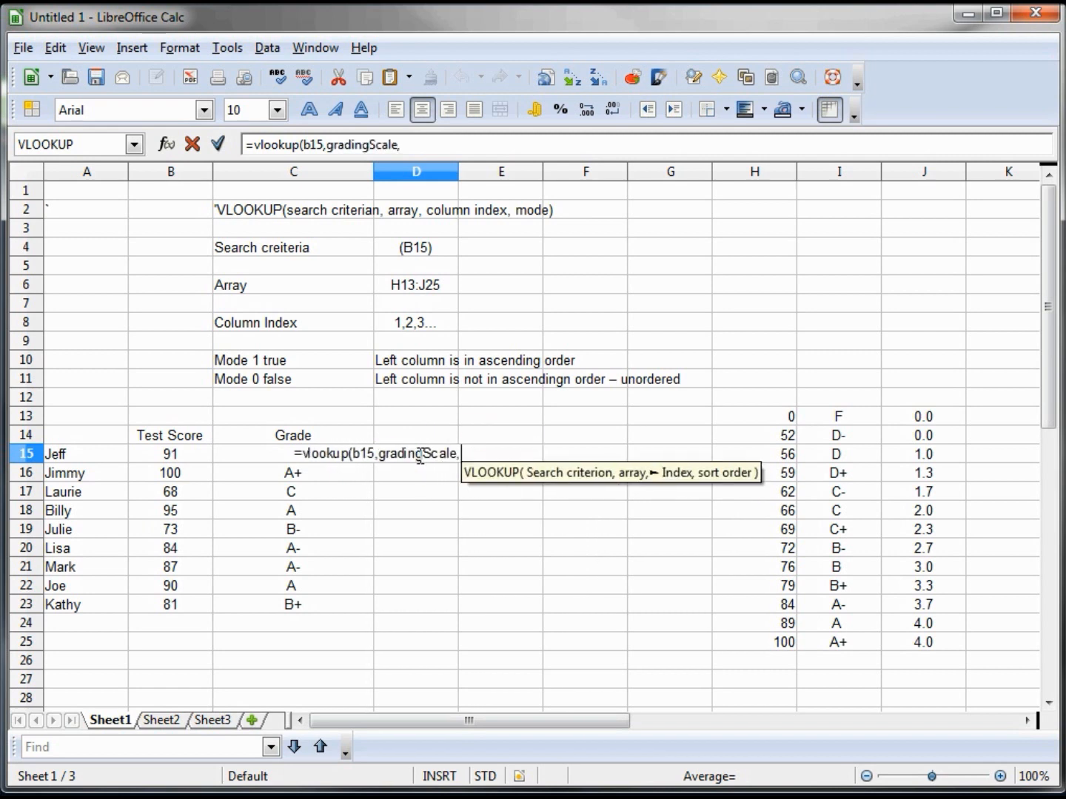
{"action": "type", "text": "3"}
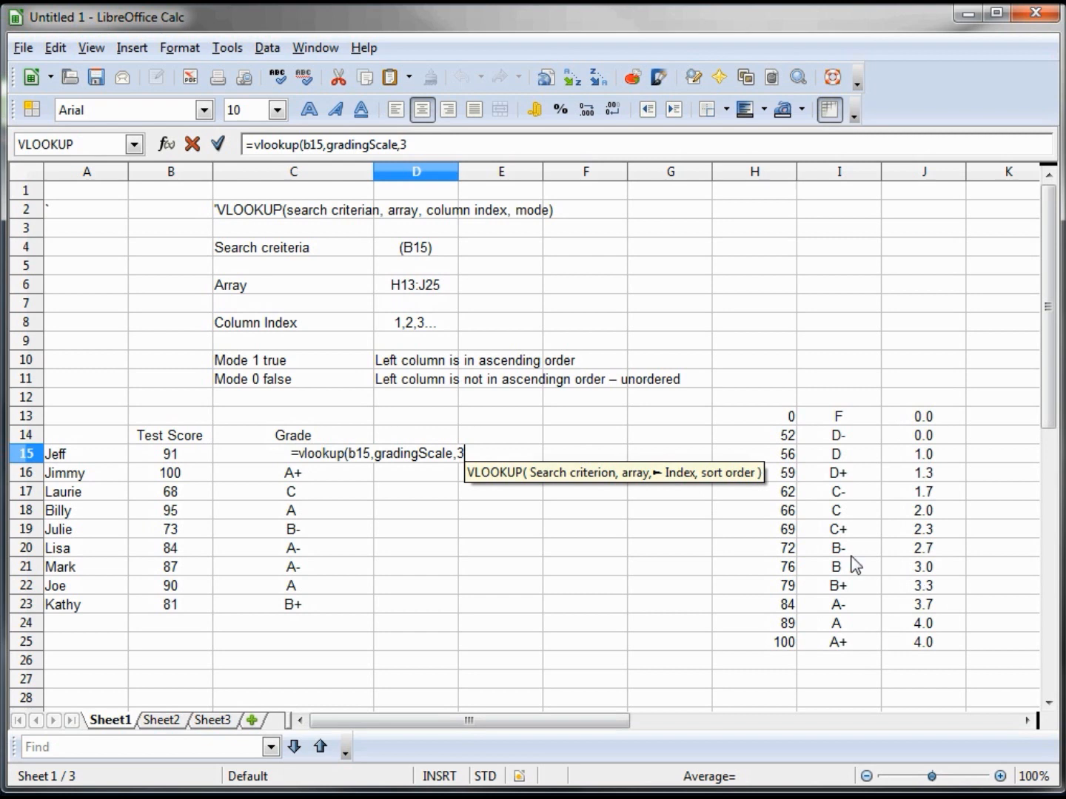
{"action": "type", "text": ","}
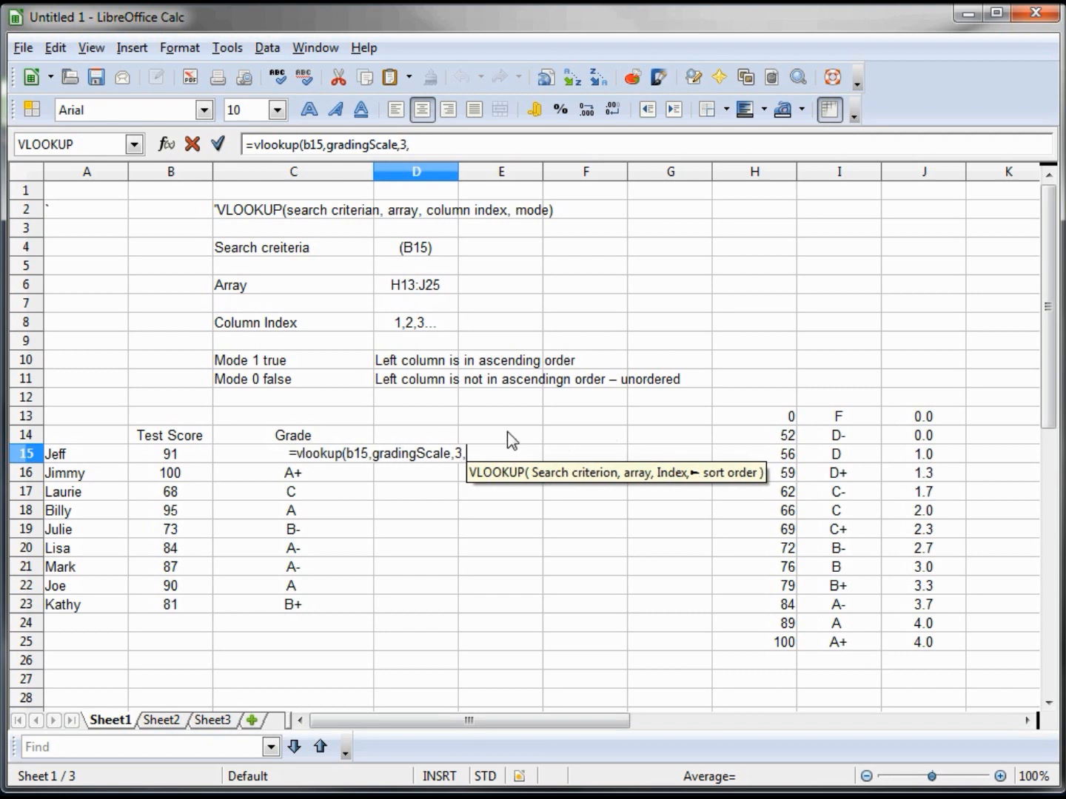
{"action": "type", "text": "1)"}
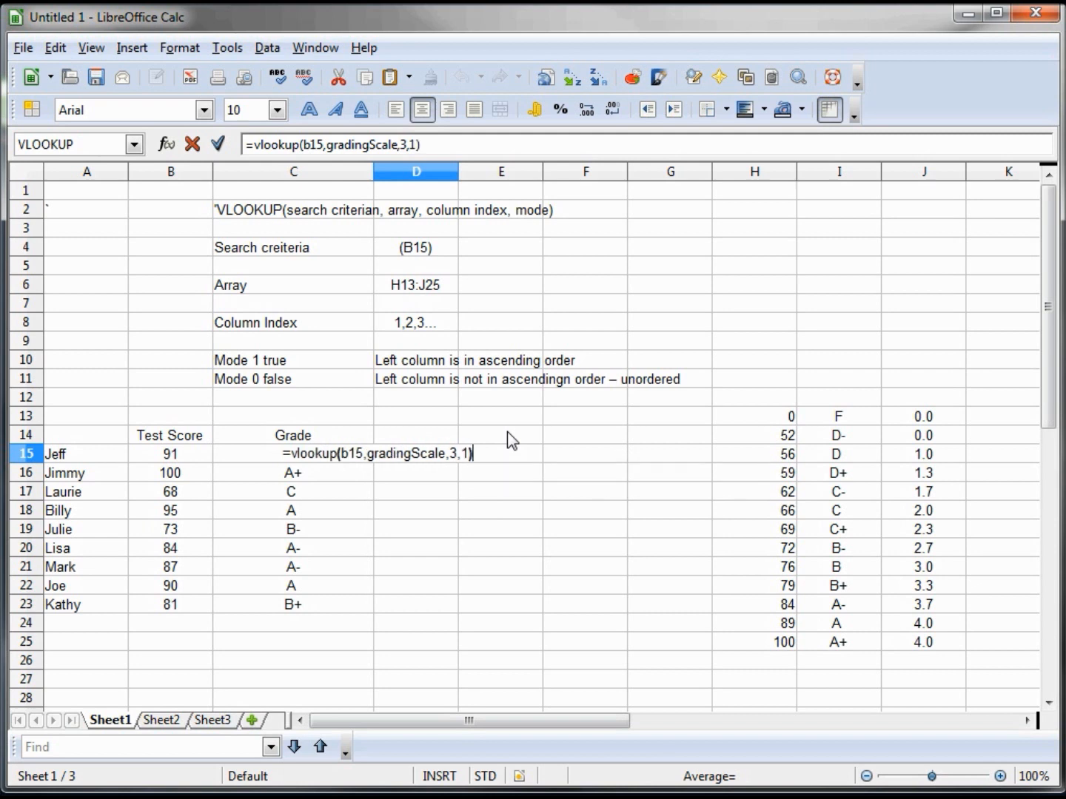
{"action": "key", "text": "Return"}
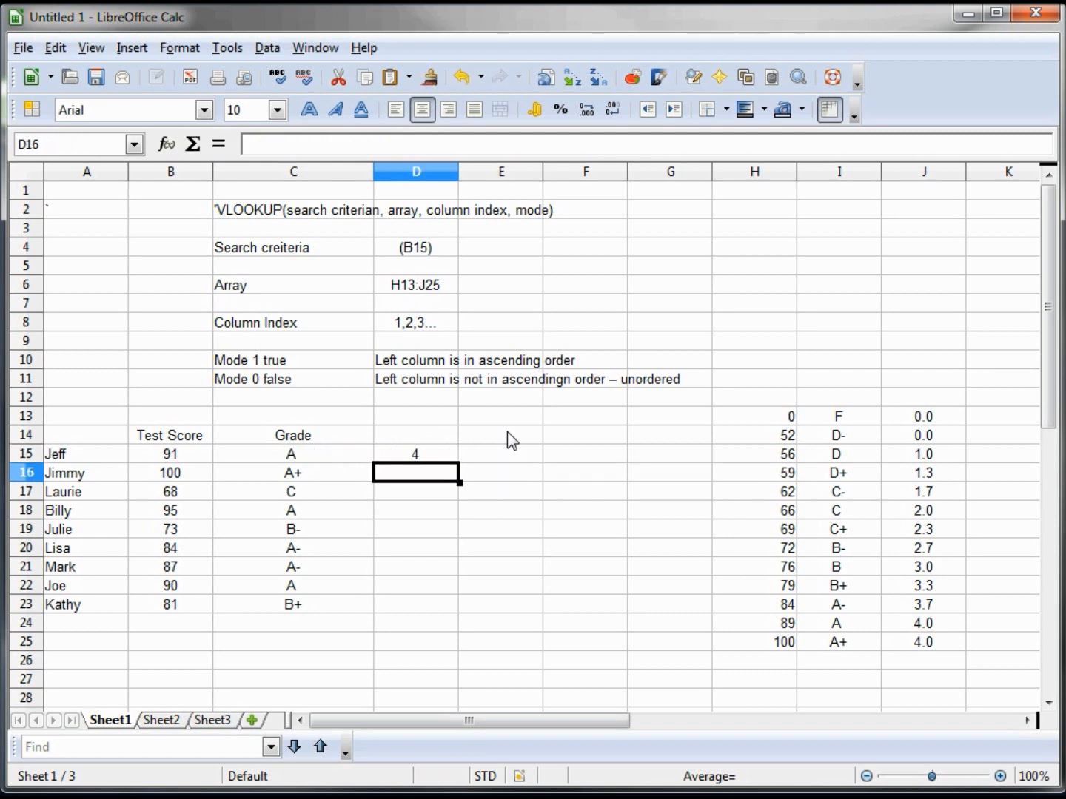
Step: Copy the lookup formula from D15 into cells D16:D23 for the remaining students
{"action": "key", "text": "Up"}
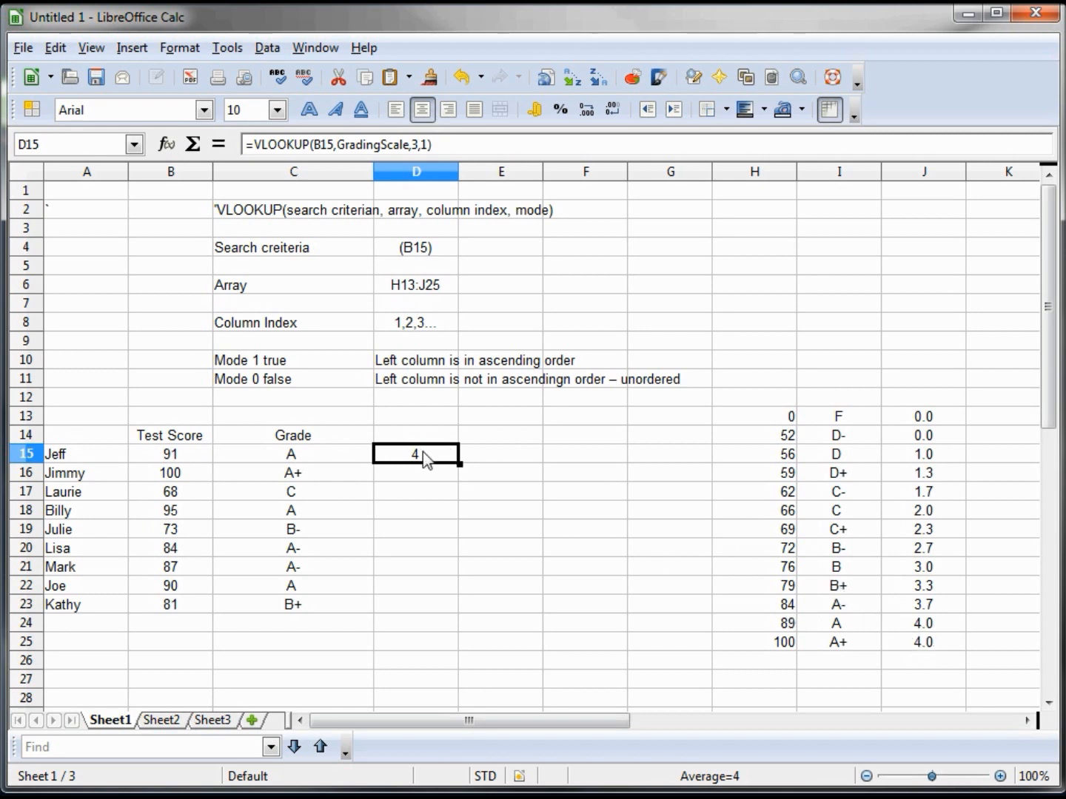
{"action": "key", "text": "Down"}
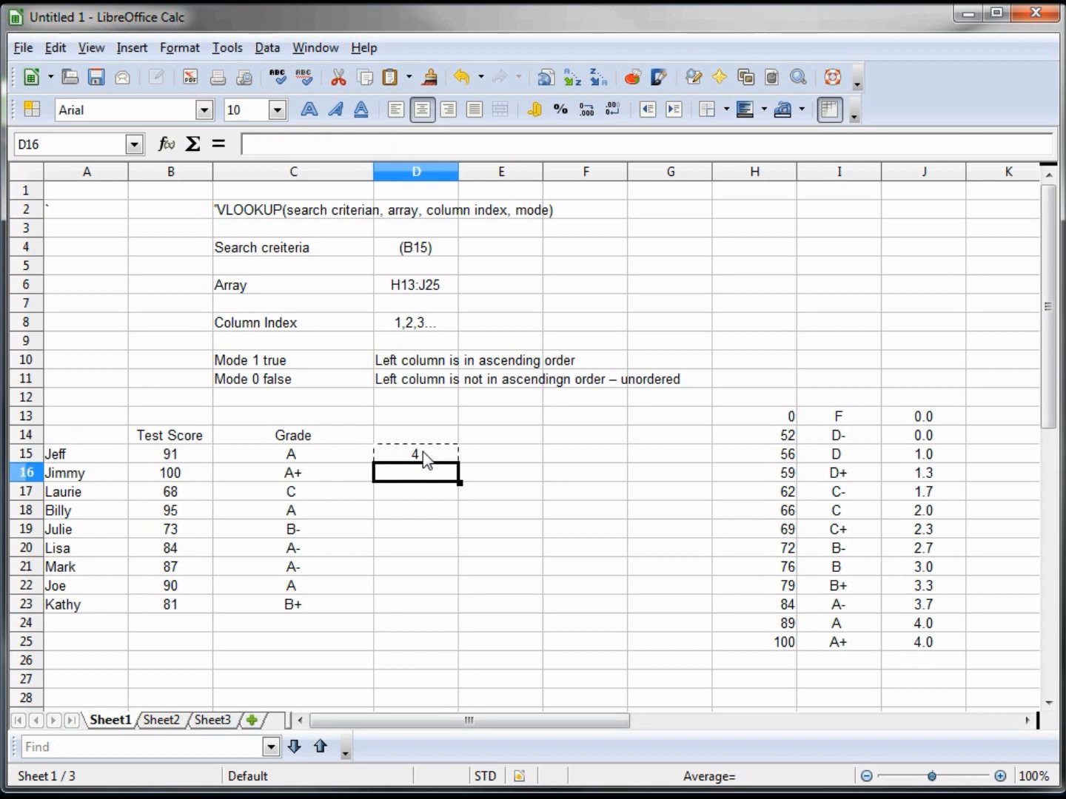
{"action": "key", "text": "shift+Down"}
{"action": "key", "text": "shift+Down"}
{"action": "key", "text": "shift+Down"}
{"action": "key", "text": "shift+Down"}
{"action": "key", "text": "shift+Down"}
{"action": "key", "text": "shift+Down"}
{"action": "key", "text": "shift+Down"}
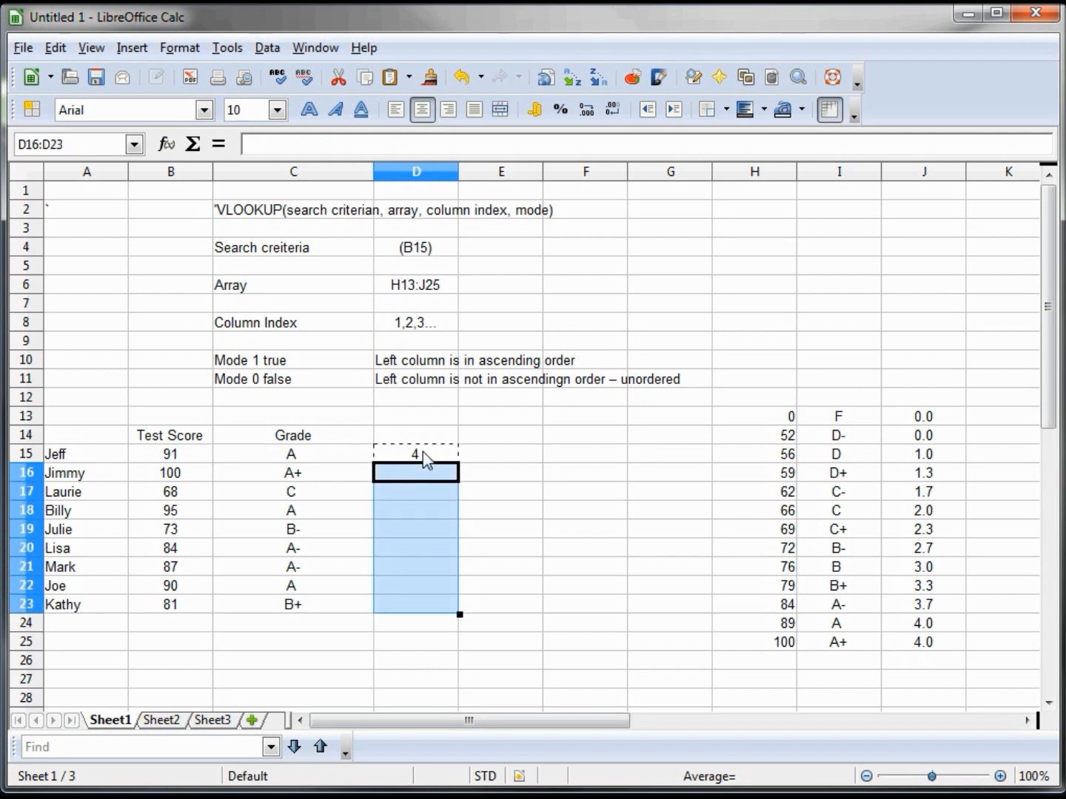
{"action": "key", "text": "ctrl+v"}
{"action": "key", "text": "Escape"}
Step: Format the grade-point results in D15:D23 as numbers with one decimal place and check a few of the cells
{"action": "left_click_drag", "start_coordinate": [428, 455], "coordinate": [430, 593]}
{"action": "right_click", "coordinate": [431, 586]}
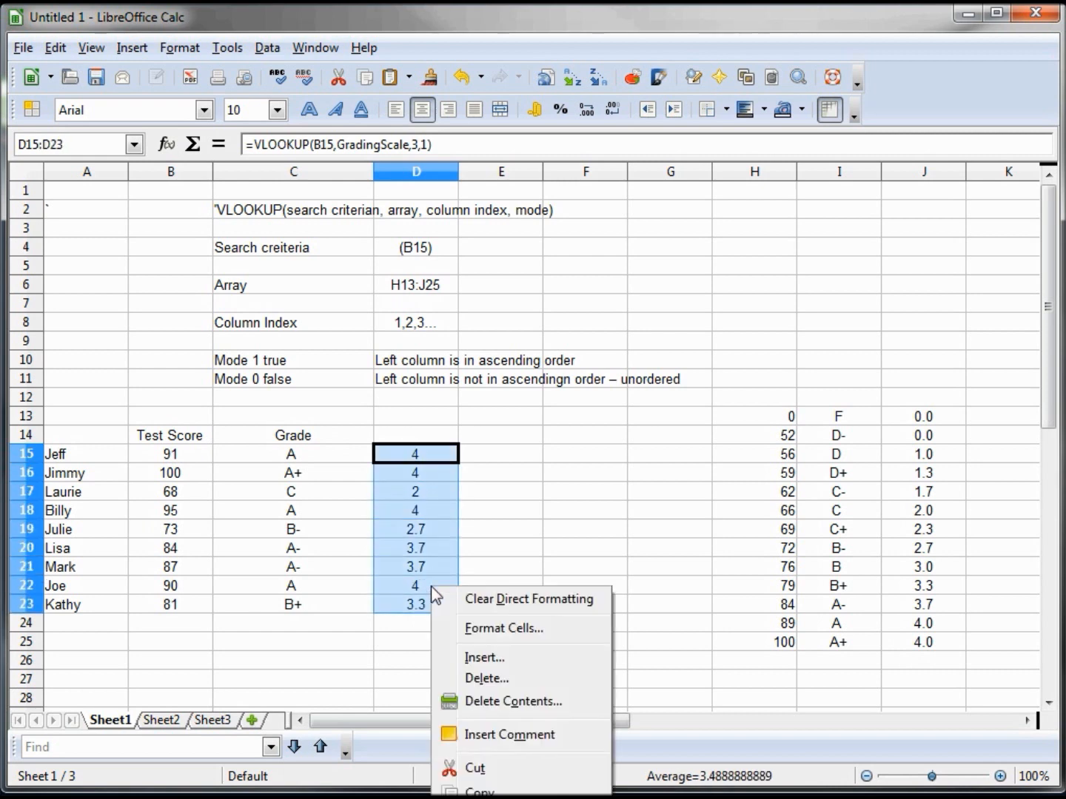
{"action": "left_click", "coordinate": [502, 633]}
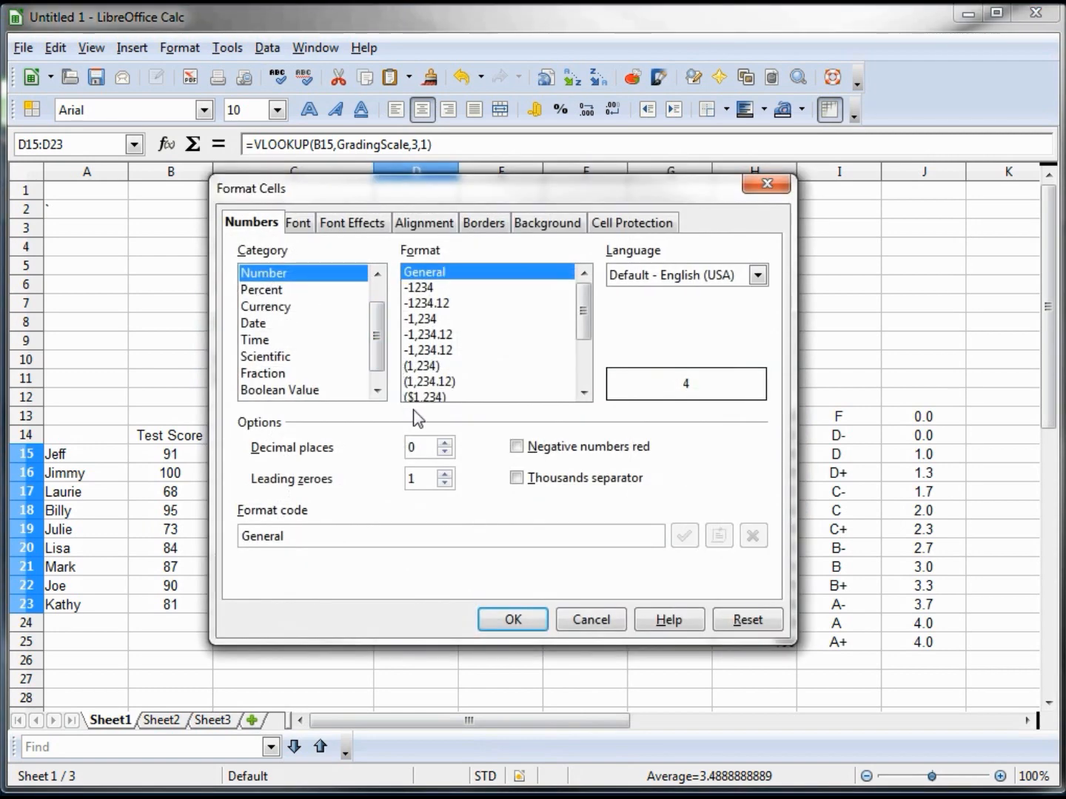
{"action": "left_click", "coordinate": [445, 444]}
{"action": "left_click", "coordinate": [514, 623]}
{"action": "left_click", "coordinate": [494, 523]}
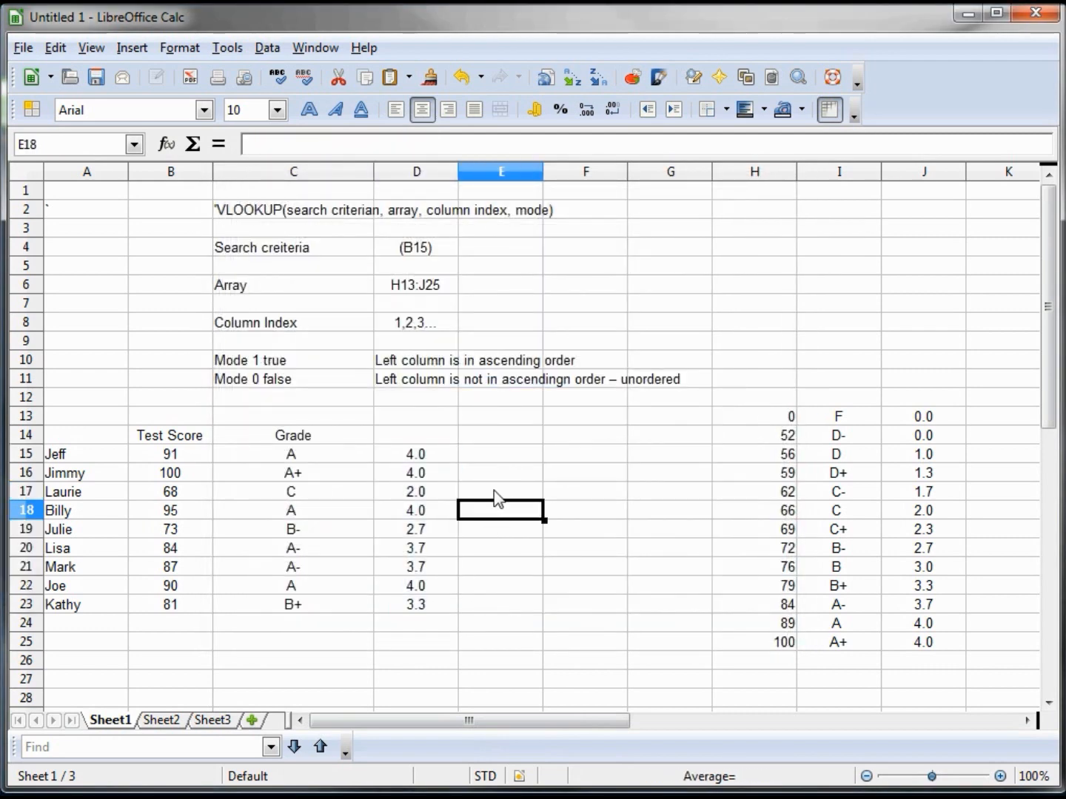
{"action": "left_click", "coordinate": [433, 496]}
{"action": "left_click", "coordinate": [430, 551]}
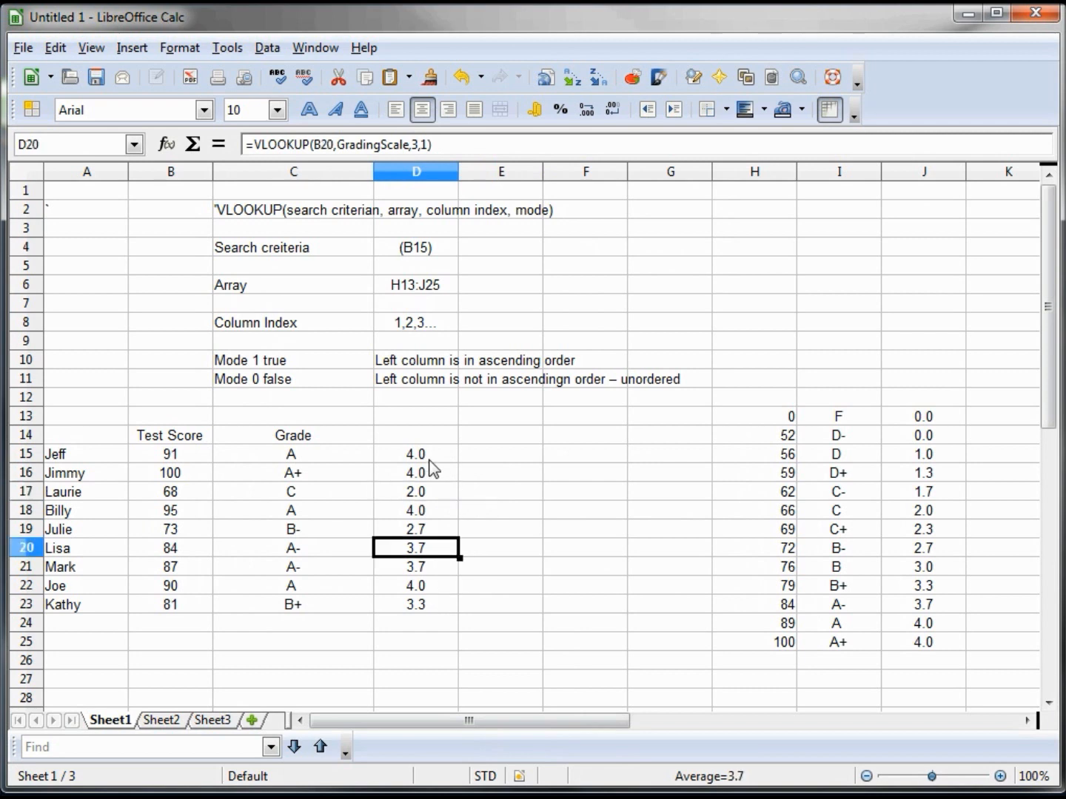
Step: Add the heading "Grade on 4.0" in cell D14 above the grade-point column
{"action": "left_click", "coordinate": [423, 436]}
{"action": "type", "text": "Gr"}
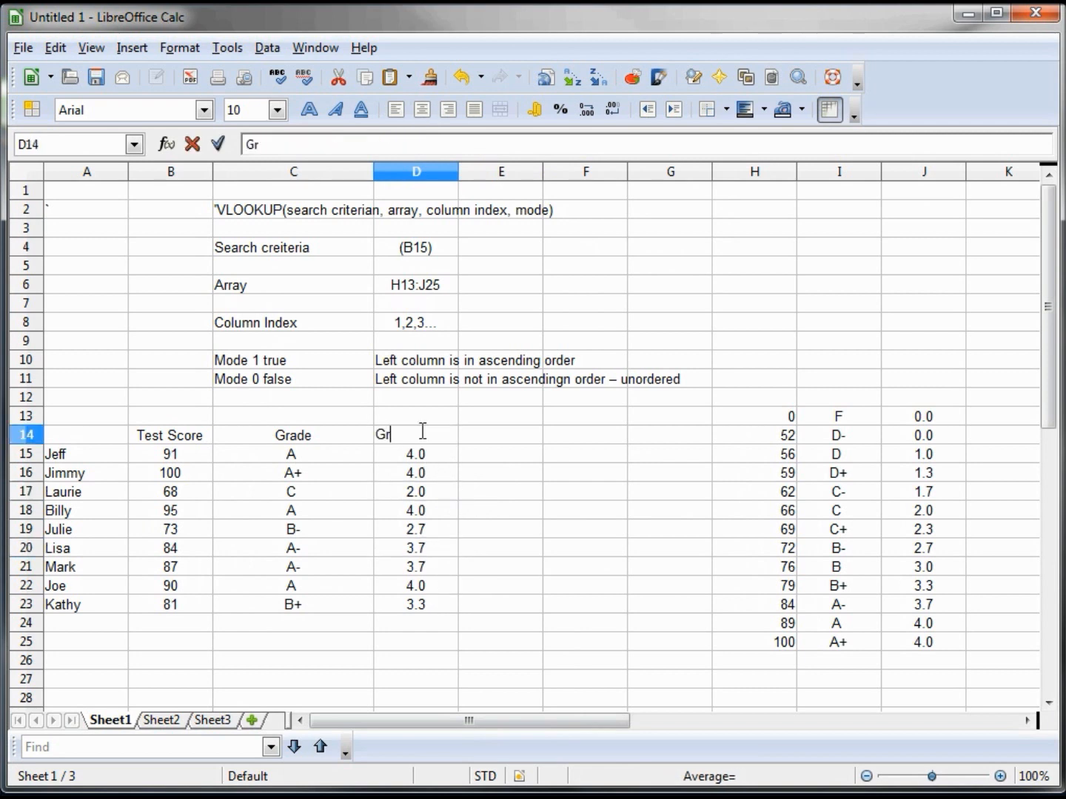
{"action": "type", "text": "ade on 4.0"}
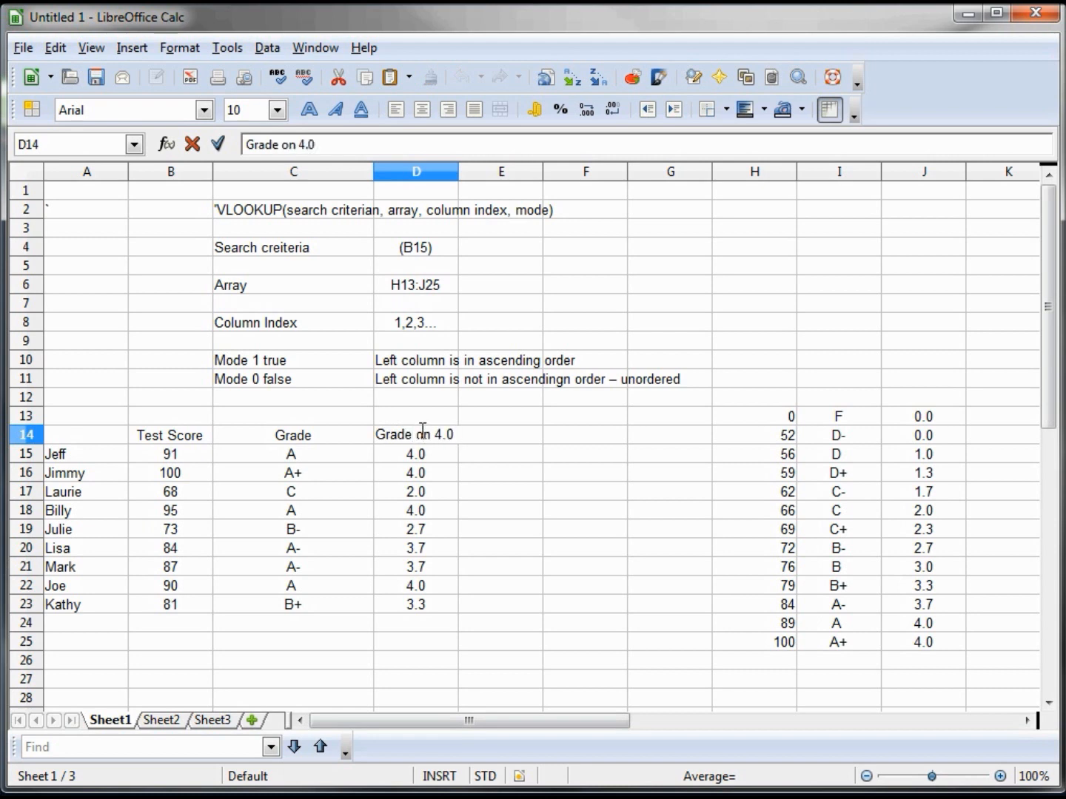
{"action": "key", "text": "Left"}
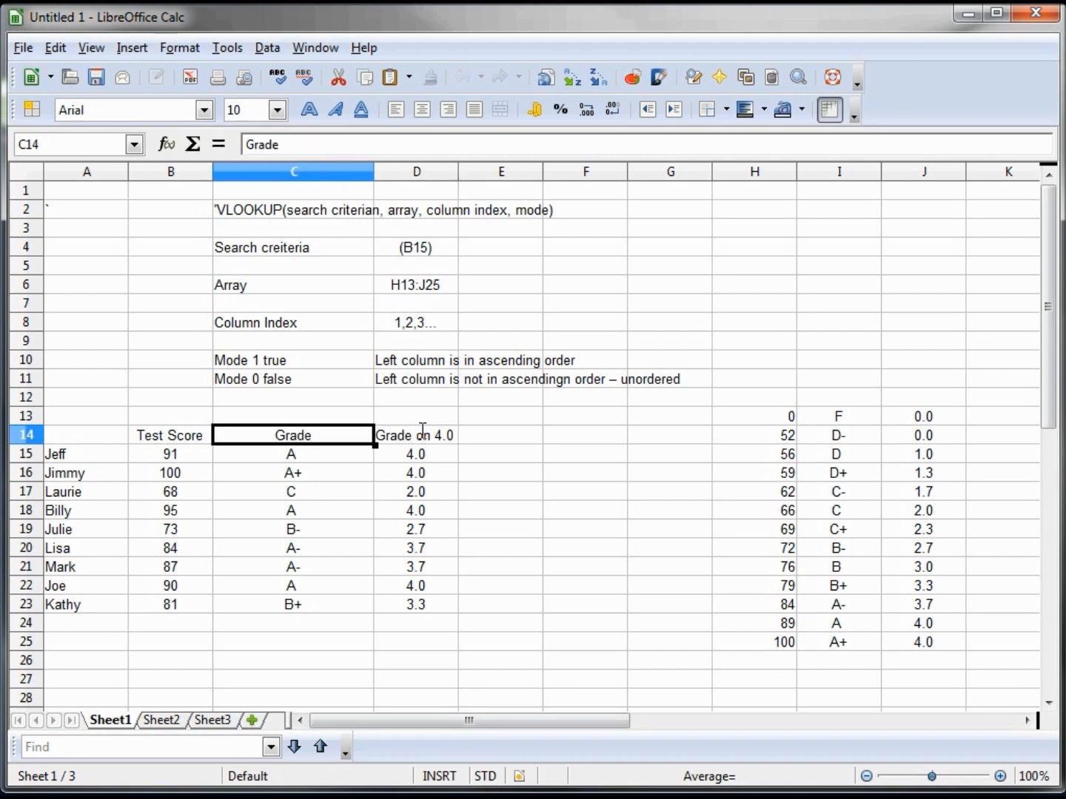
Step: Replace the heading in cell C14 with "Letter Grade"
{"action": "type", "text": "Leddt"}
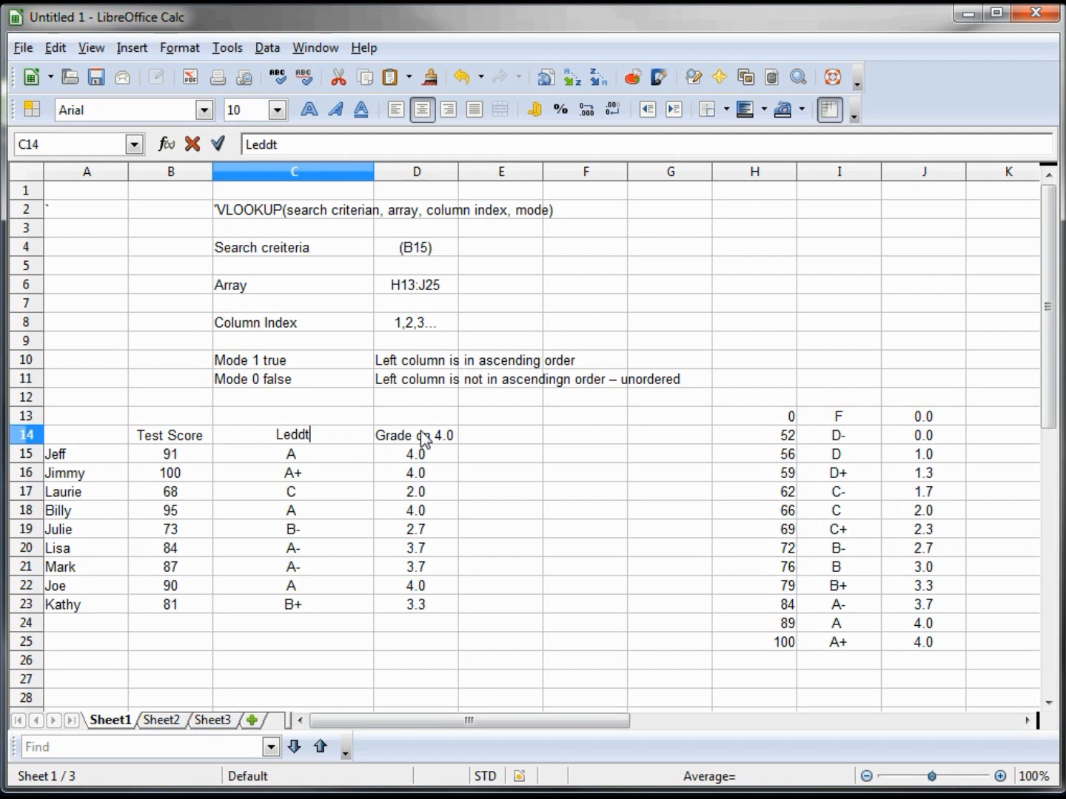
{"action": "key", "text": "BackSpace"}
{"action": "key", "text": "BackSpace"}
{"action": "key", "text": "BackSpace"}
{"action": "type", "text": "tter Grade"}
{"action": "key", "text": "Return"}
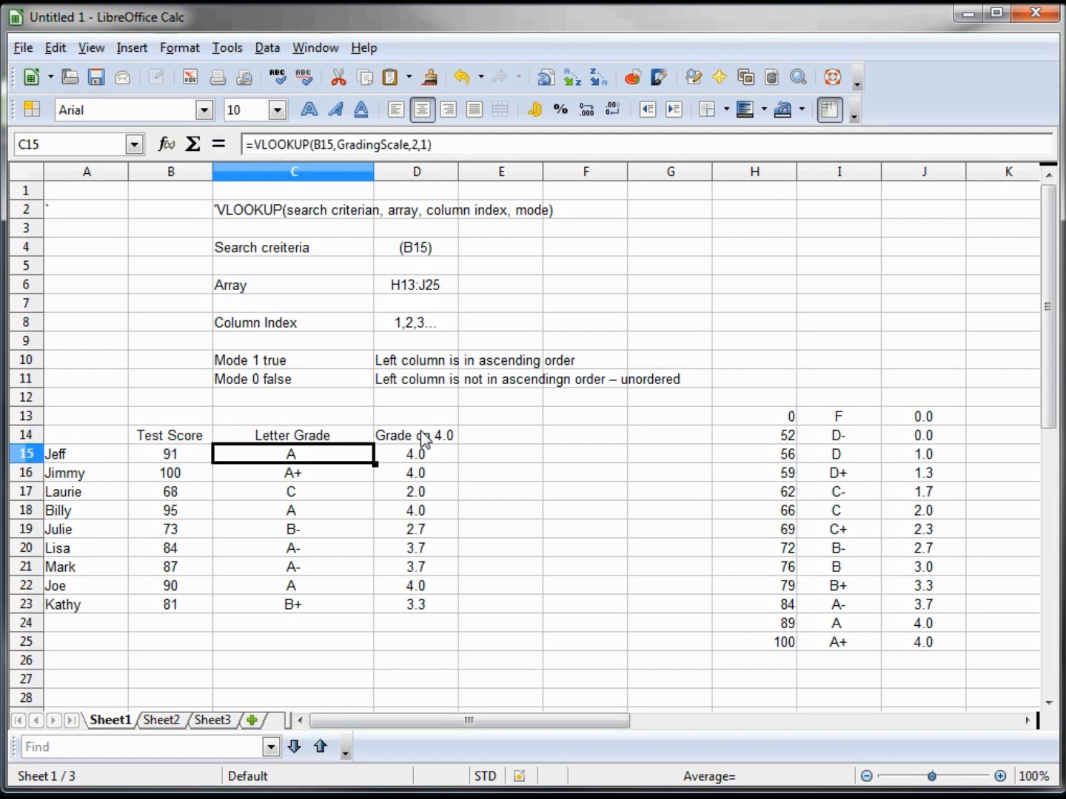